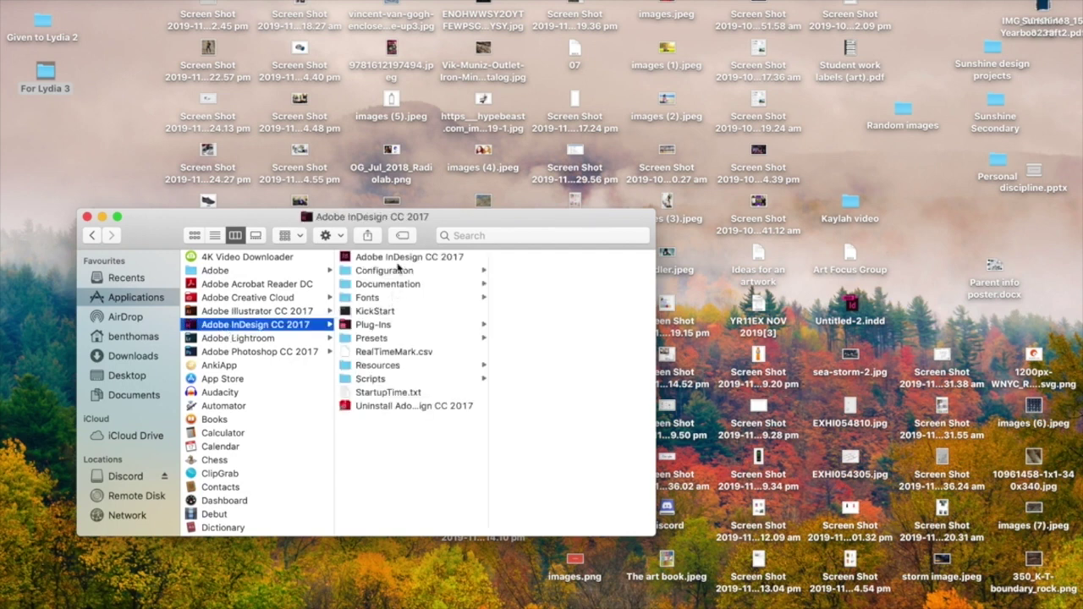
Launch Adobe InDesign CC 2017, quit the serial number prompt and close the Applications folder window.
left_click(399, 259)
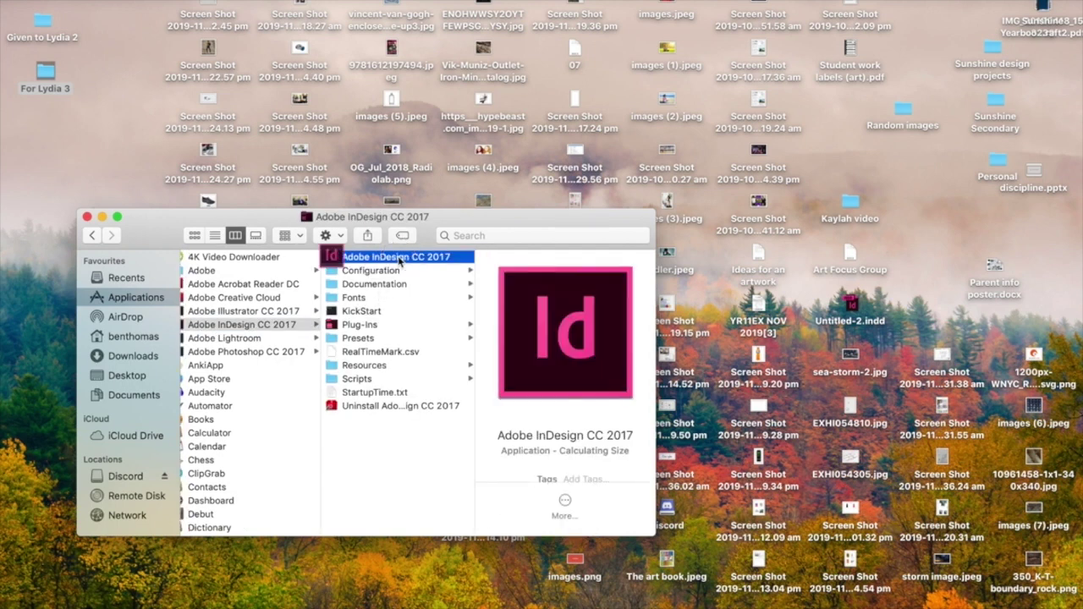
double_click(400, 259)
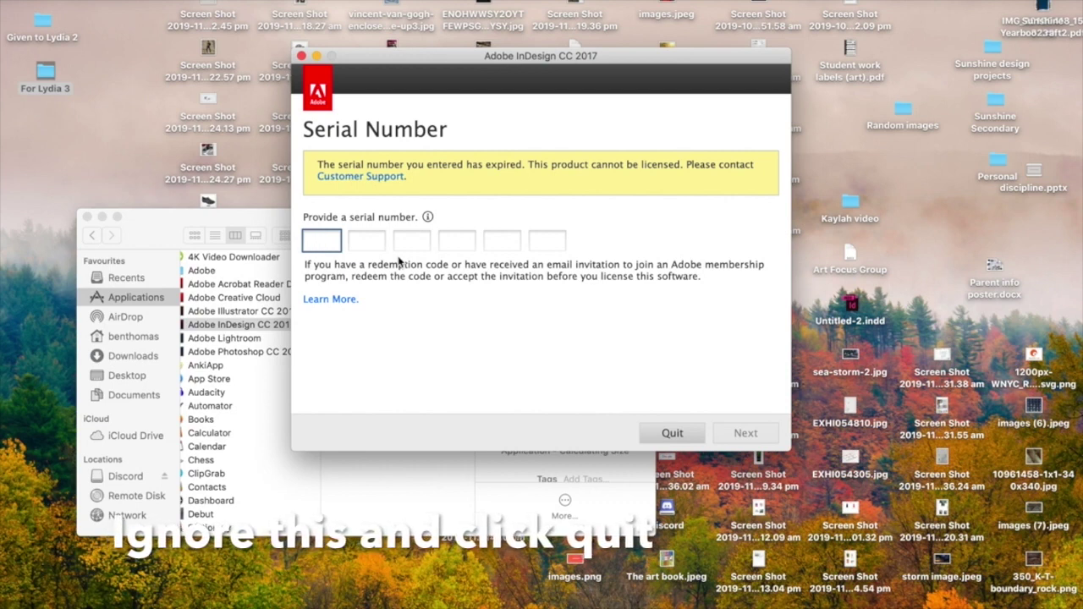
left_click(673, 433)
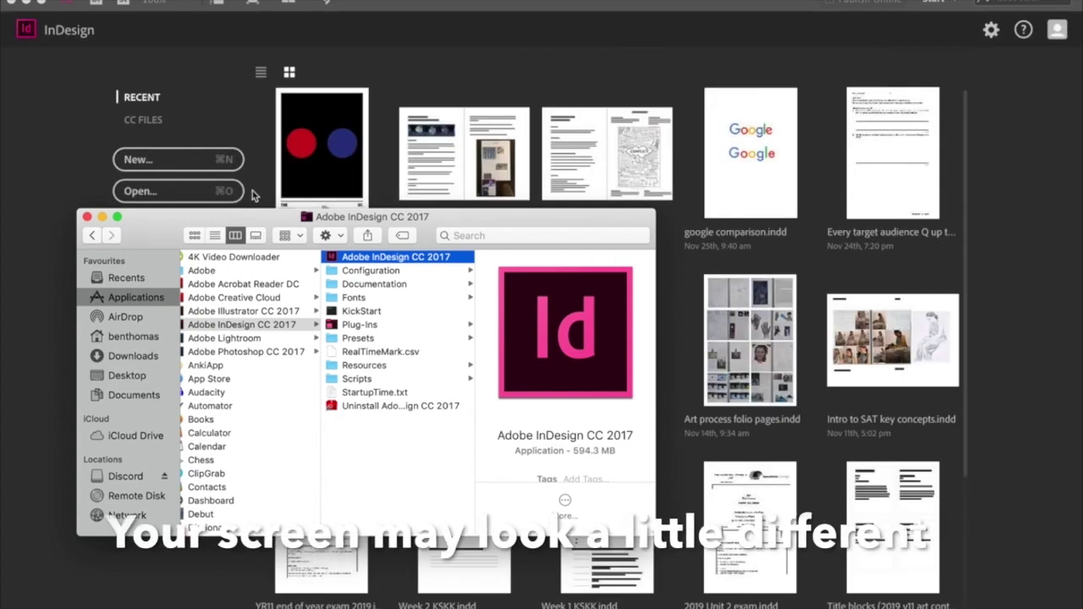
left_click(86, 217)
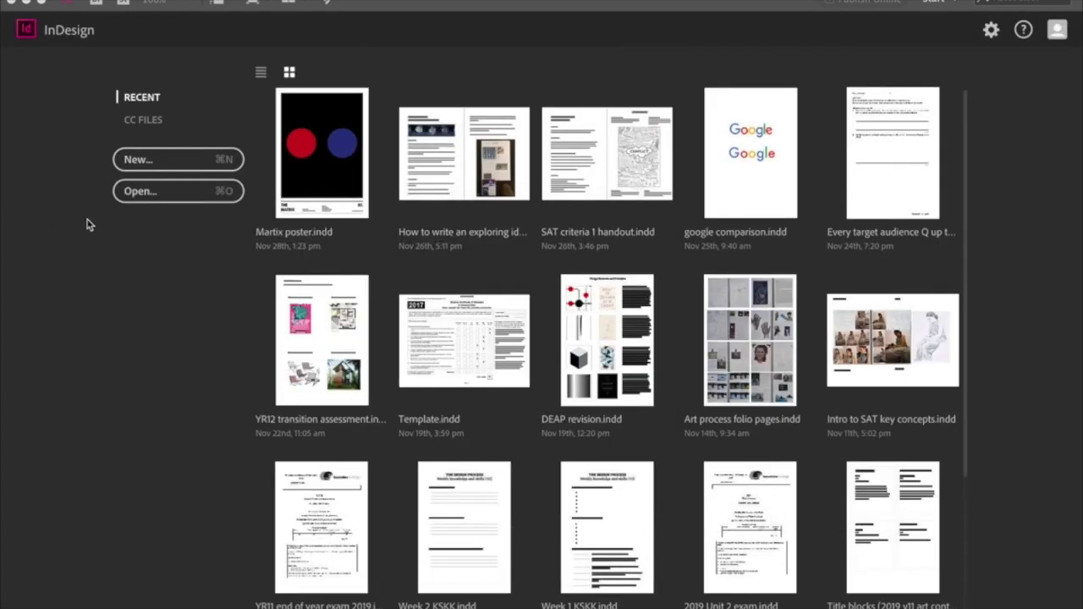
Create a new single-page A4 portrait document, 210 x 297 mm, with 12.7 mm margins.
left_click(185, 162)
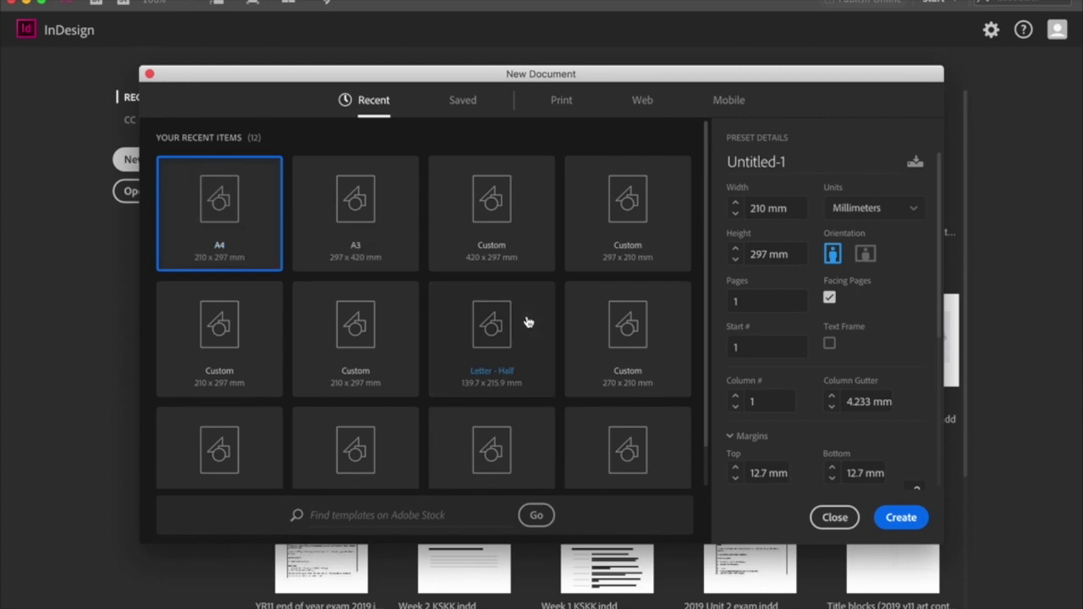
left_click(902, 518)
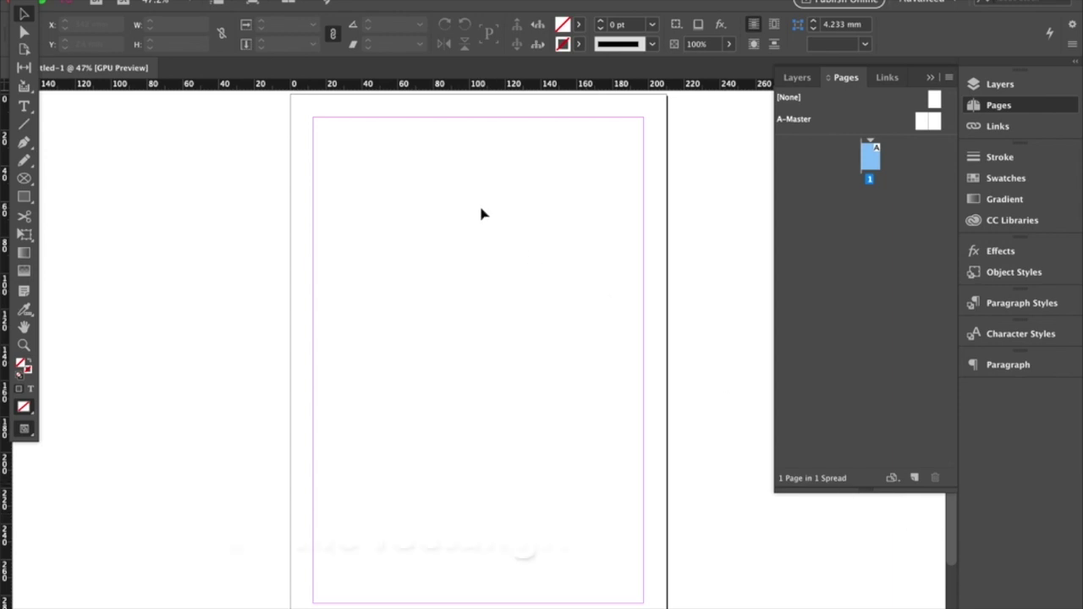
Draw a rectangle about 184.6 x 191.8 mm across the full width between the margins, starting at the upper margin, and fill it with [Black].
left_click(29, 202)
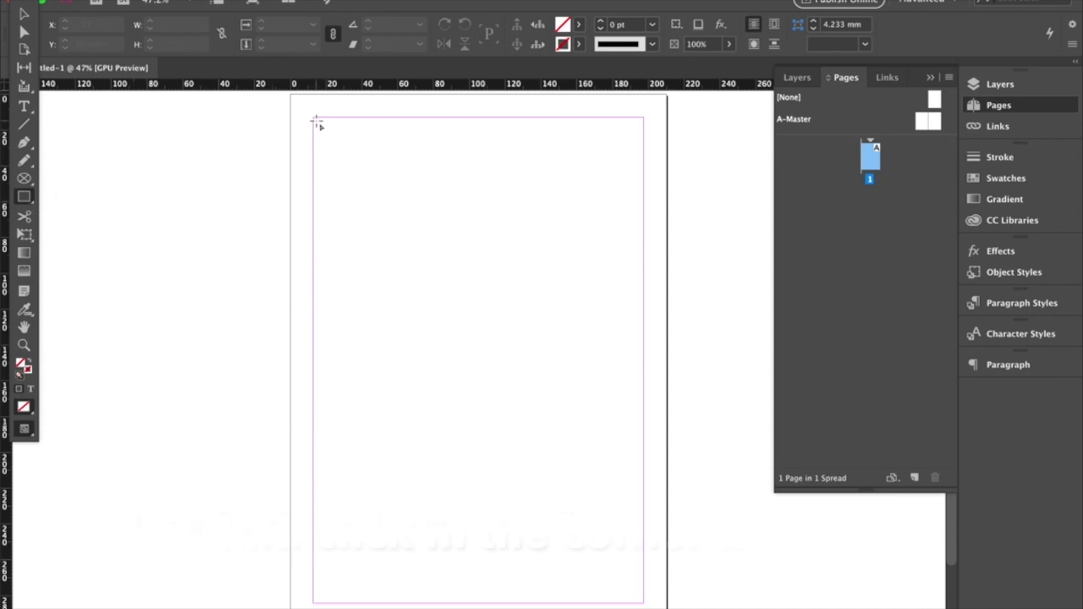
left_click_drag(314, 118, 643, 461)
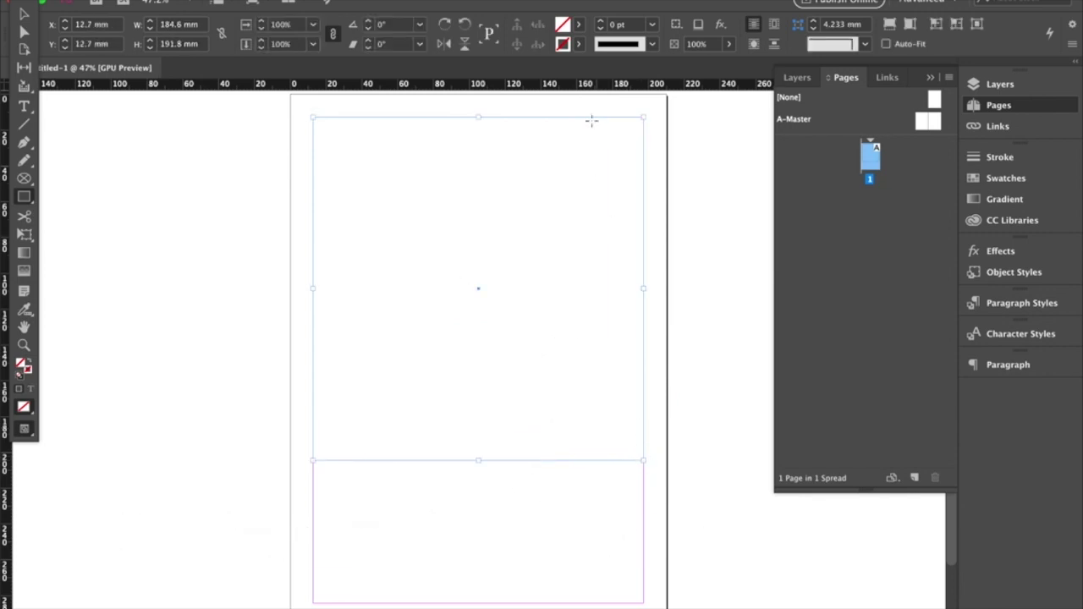
left_click(580, 25)
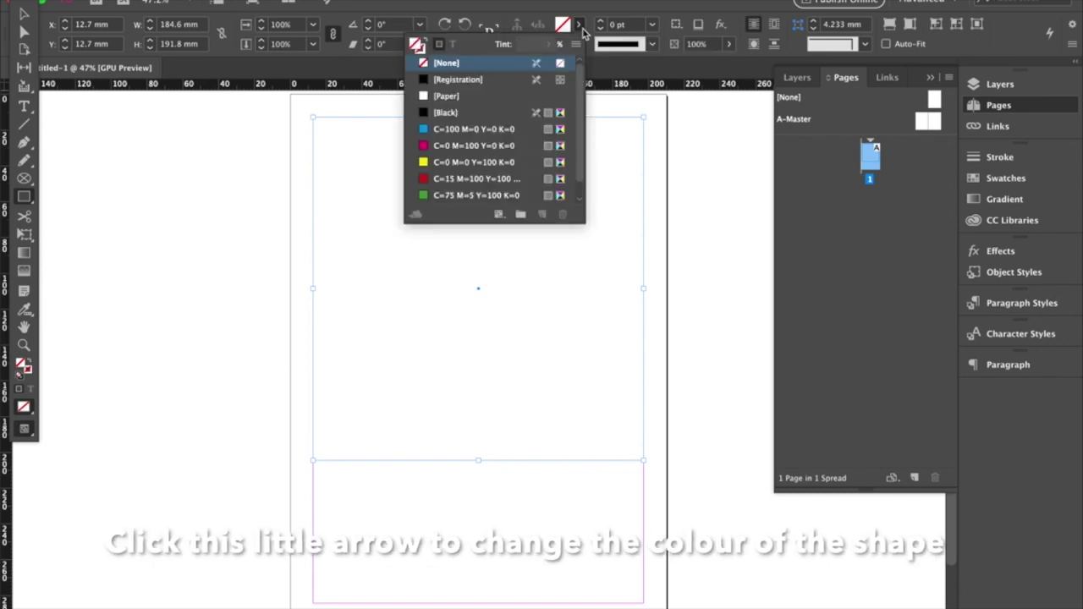
left_click(502, 114)
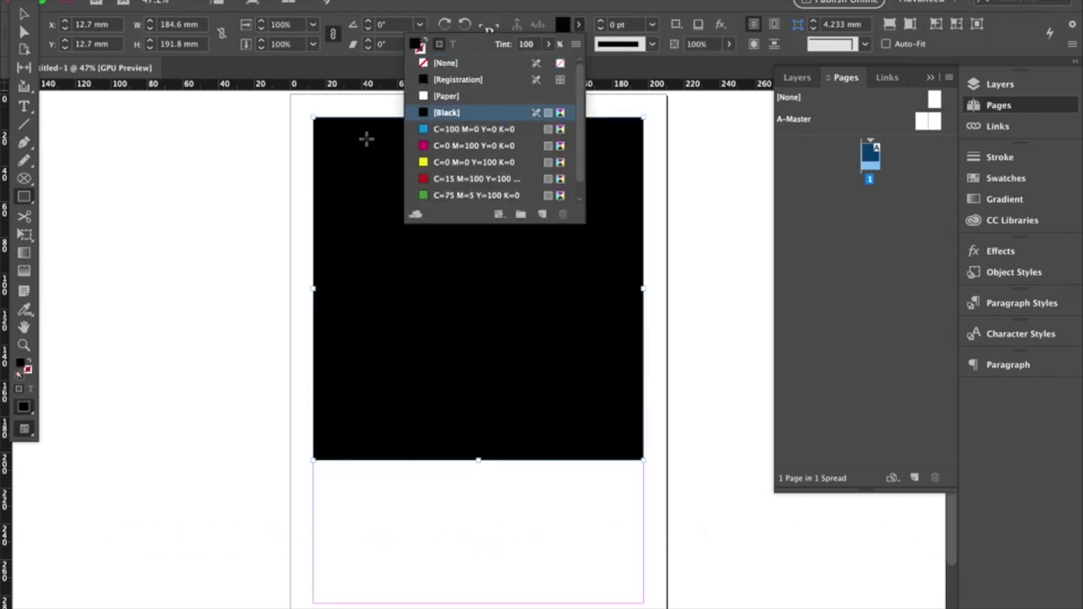
Set the black rectangle's height to 236 mm.
left_click(193, 45)
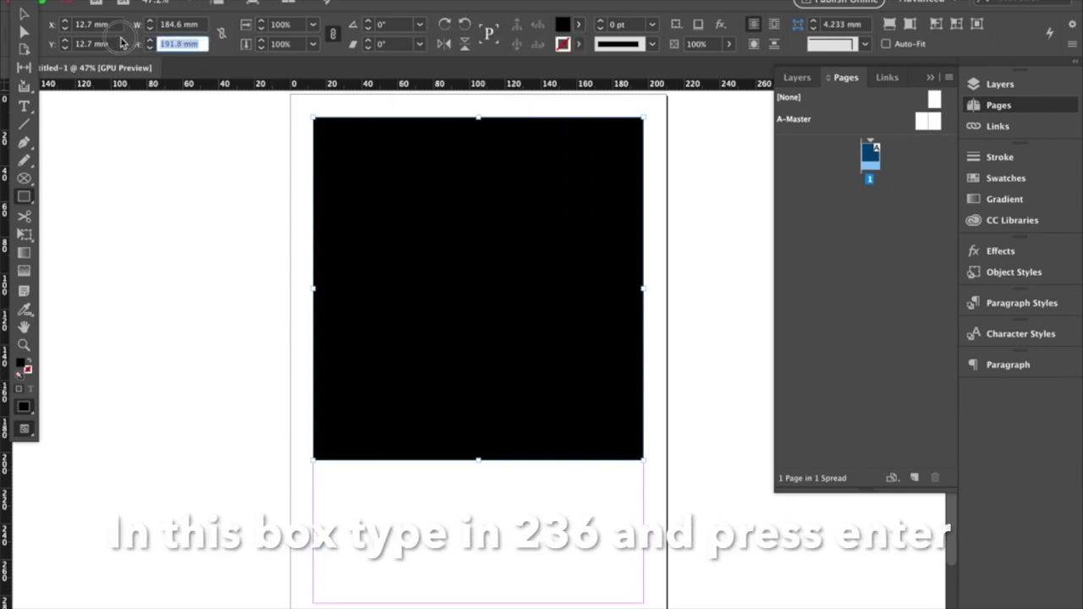
type("236 mm")
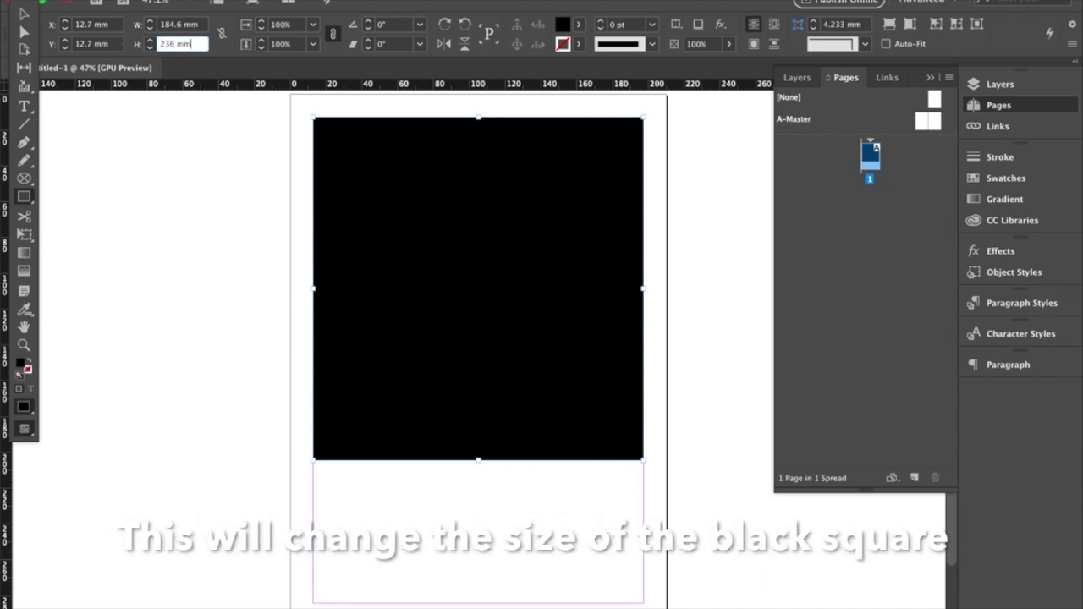
key("Return")
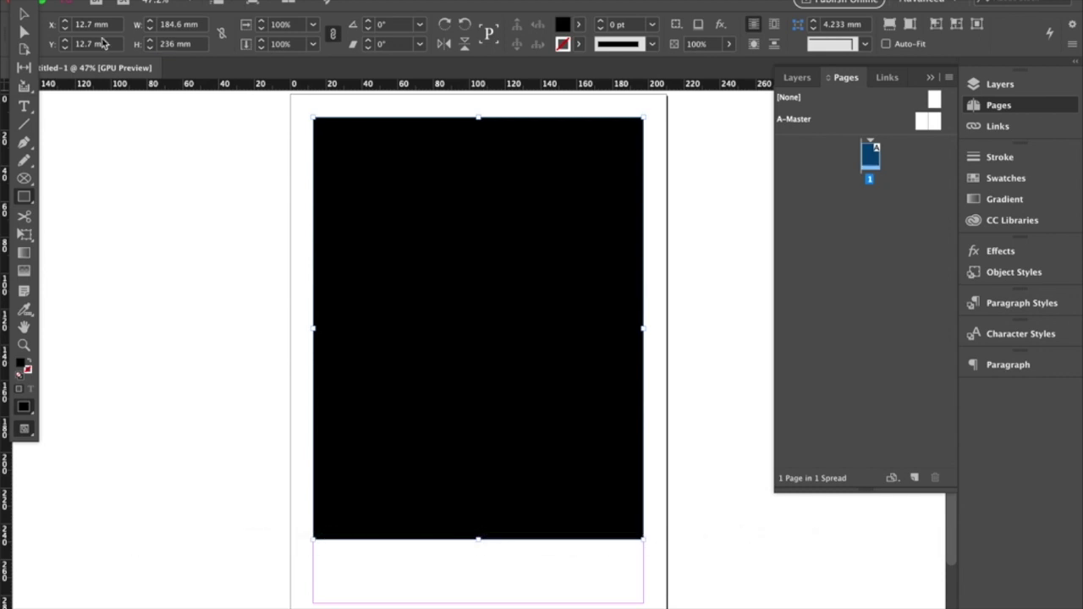
Add a horizontal ruler guide below the black rectangle and set its Y position to 256 mm.
left_click(25, 13)
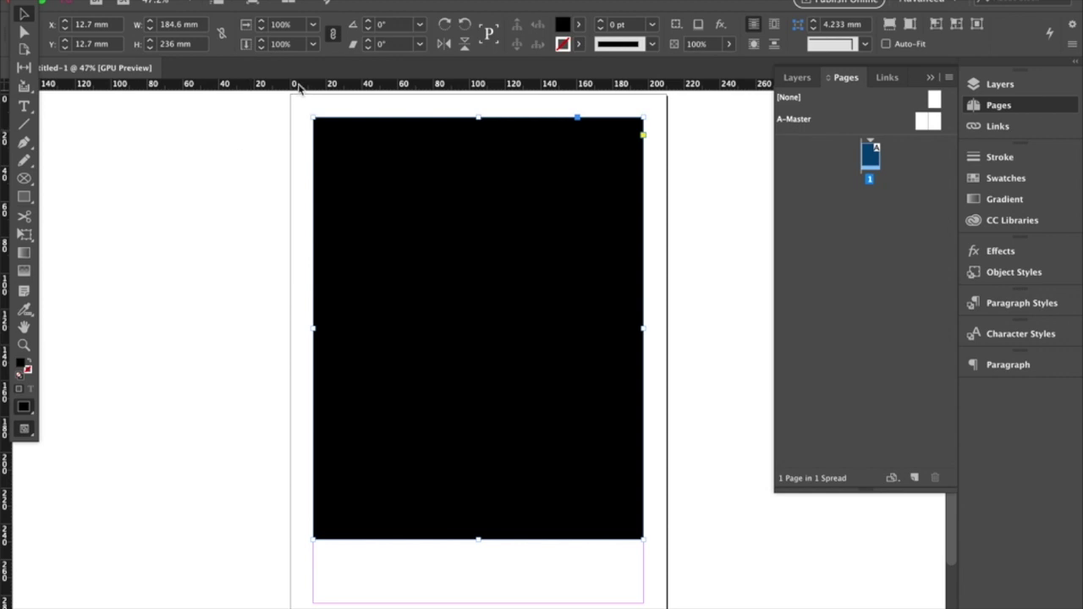
left_click_drag(257, 85, 255, 554)
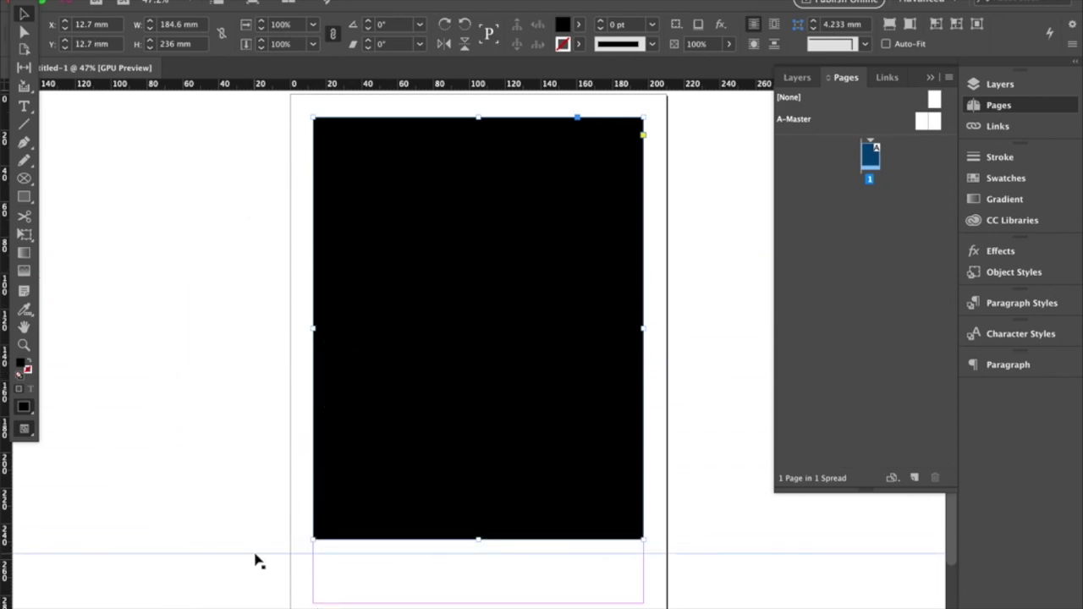
left_click(259, 556)
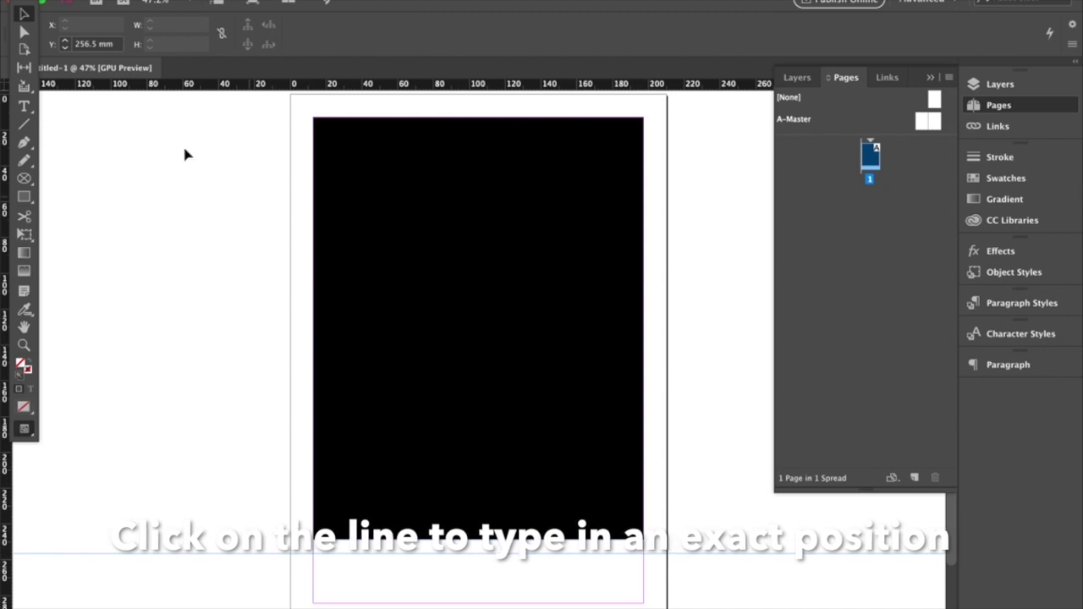
left_click(56, 45)
type("256")
key("Return")
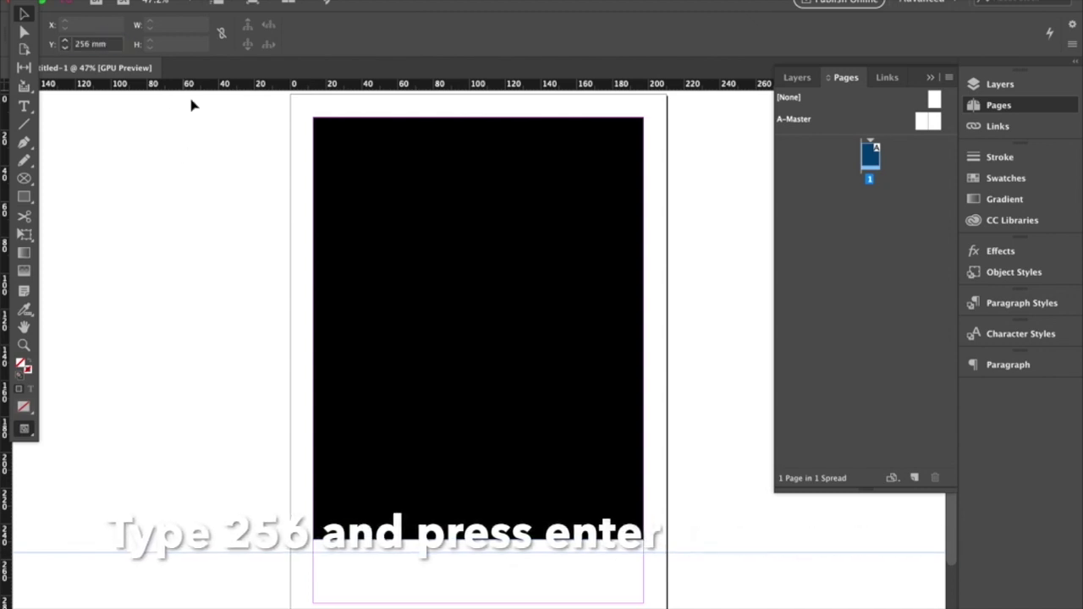
Add a second horizontal ruler guide and set its Y position to 260 mm.
left_click_drag(220, 87, 212, 380)
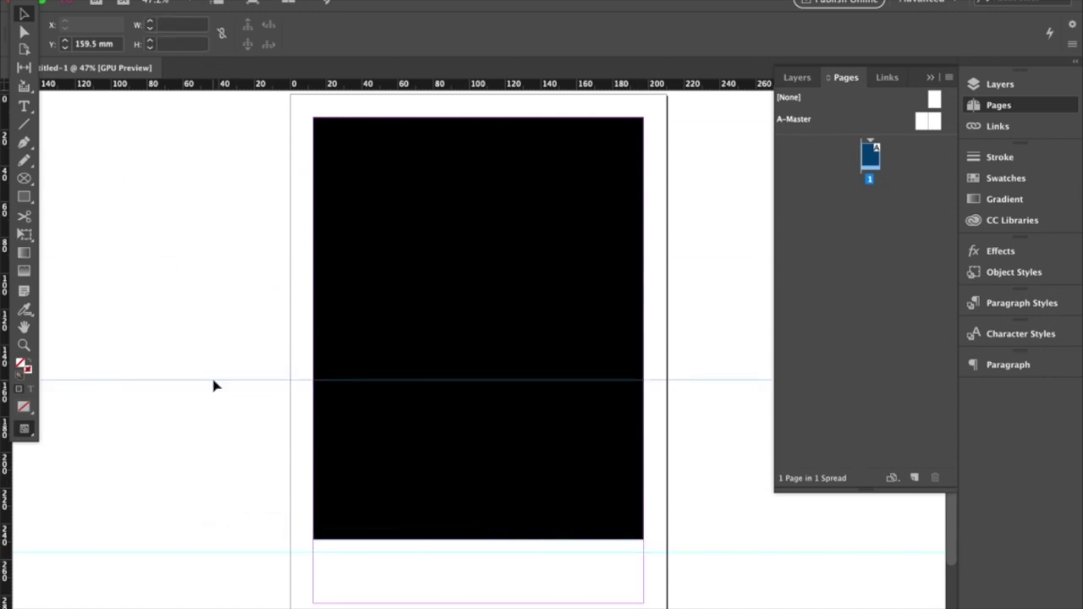
left_click(67, 47)
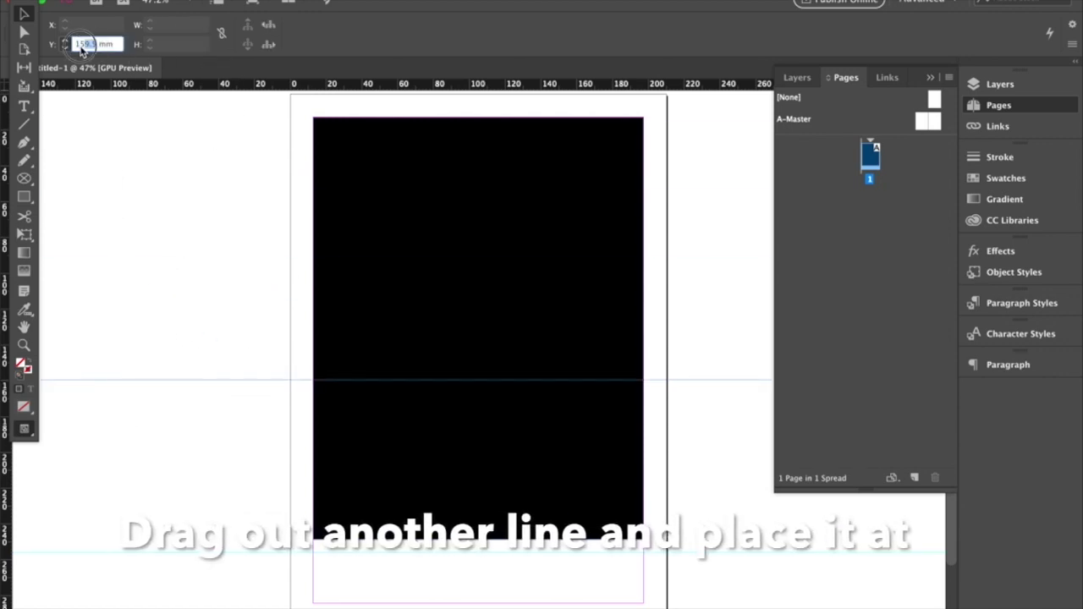
type("260")
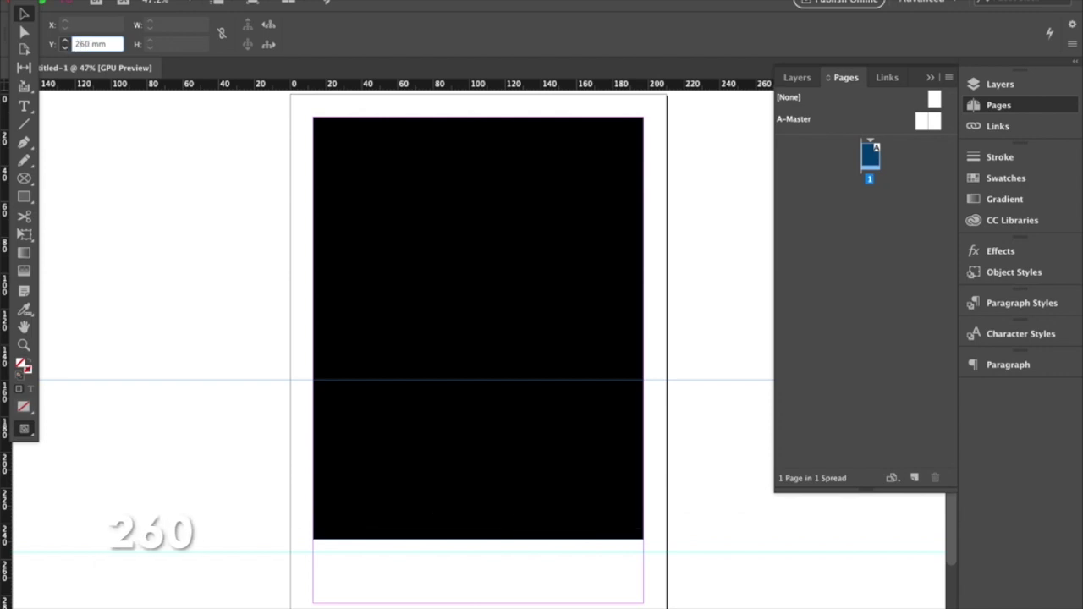
key("Return")
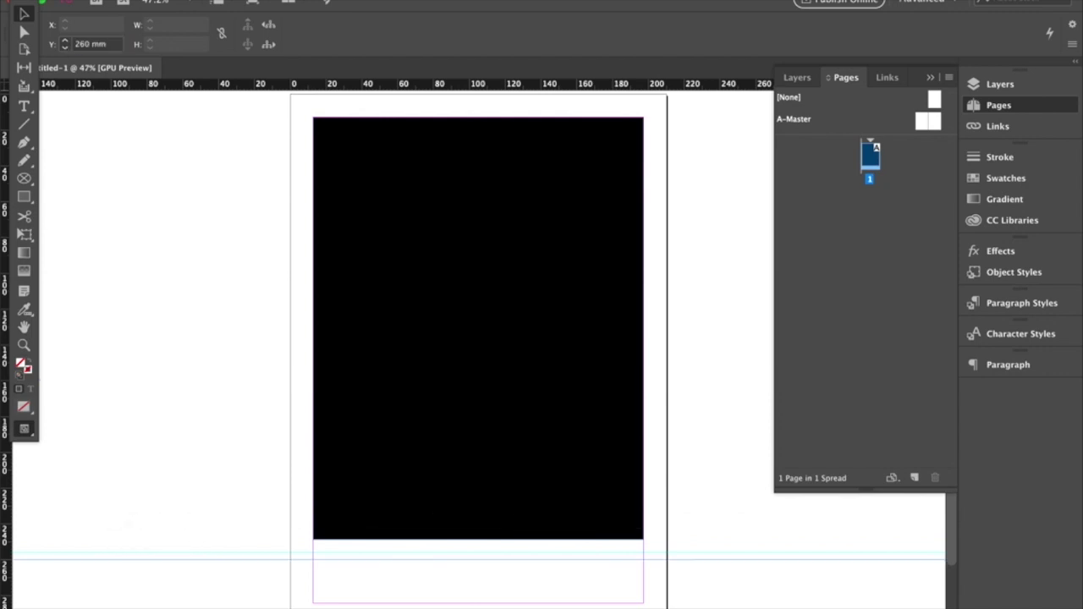
Add a third horizontal ruler guide, set its Y position to 280 mm, and deselect it.
left_click(142, 88)
left_click_drag(142, 88, 138, 229)
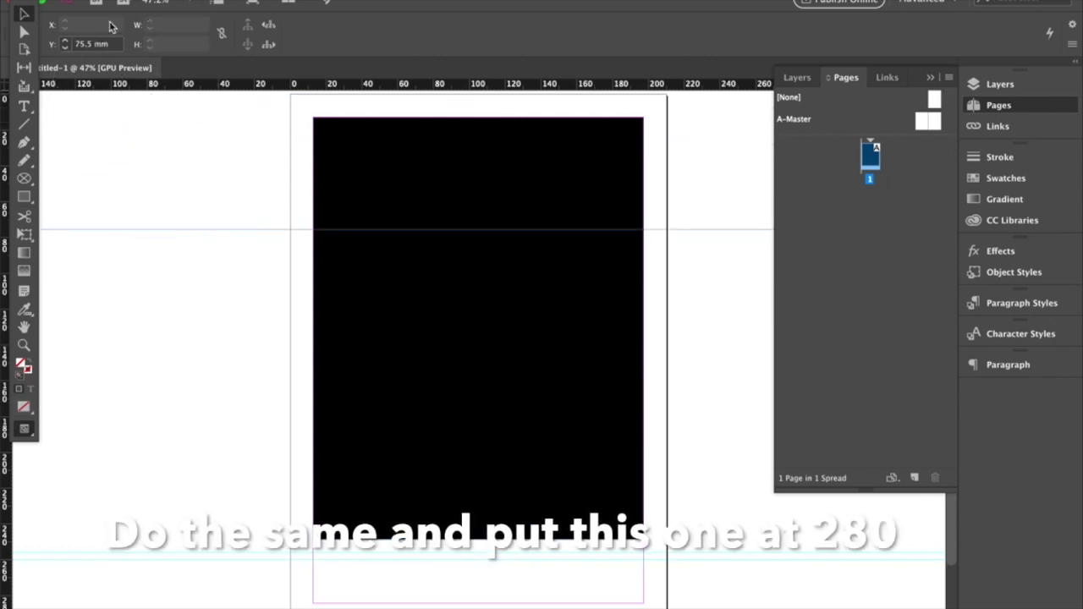
double_click(92, 44)
type("280")
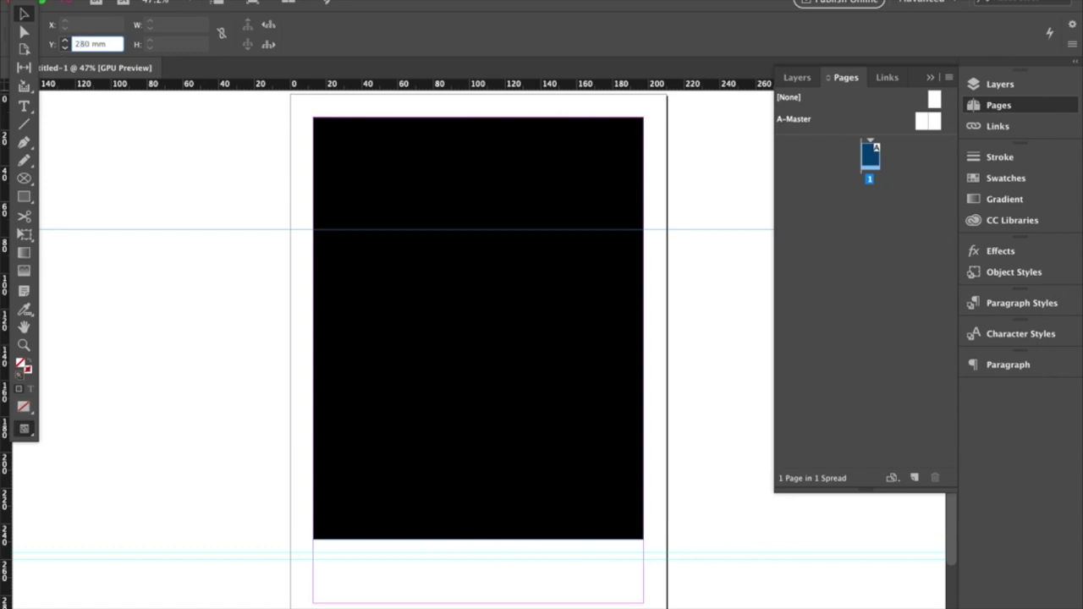
key("Return")
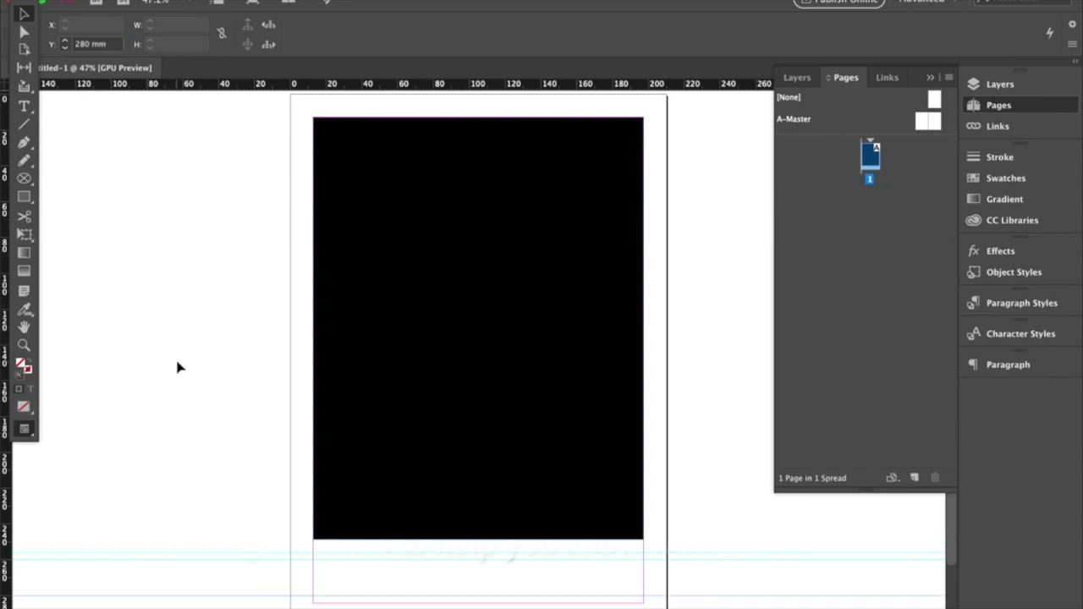
left_click(178, 367)
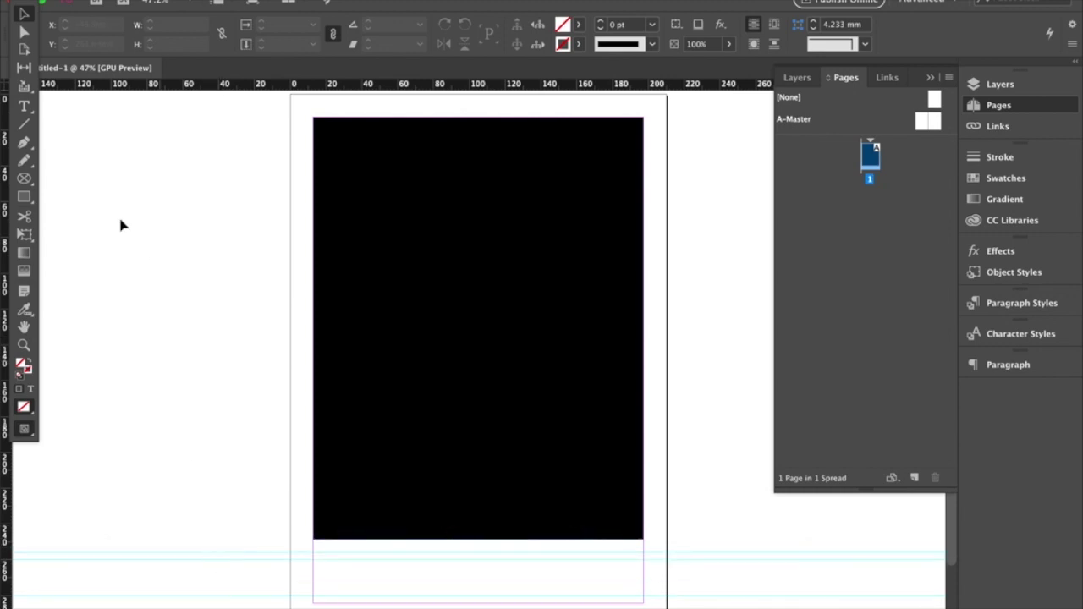
Draw a horizontal line along the 256 mm guide from margin to margin and give it a 3 pt stroke.
left_click(34, 124)
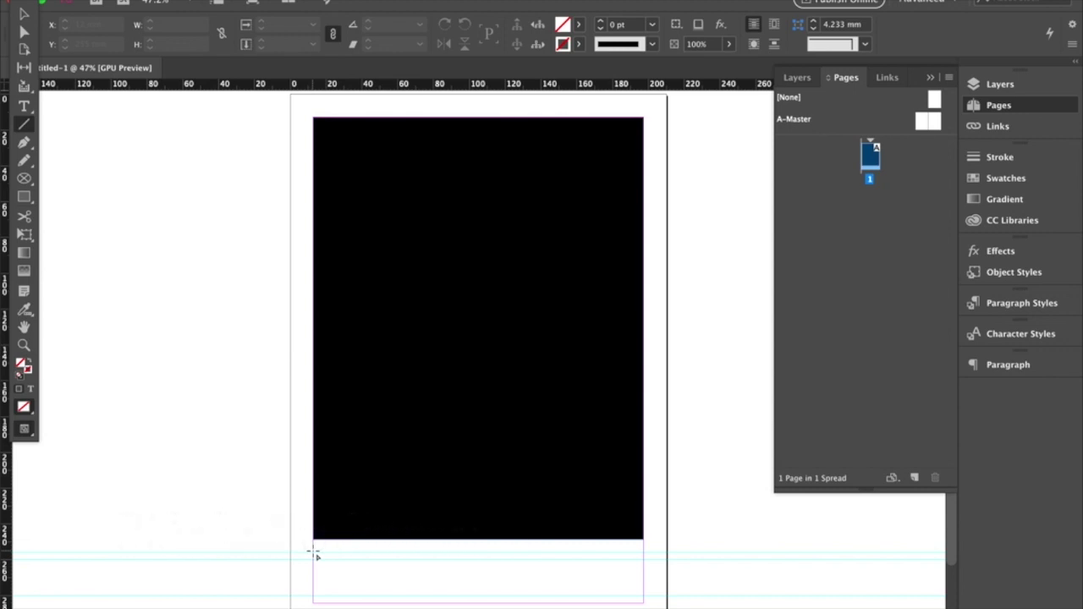
left_click_drag(315, 554, 644, 555)
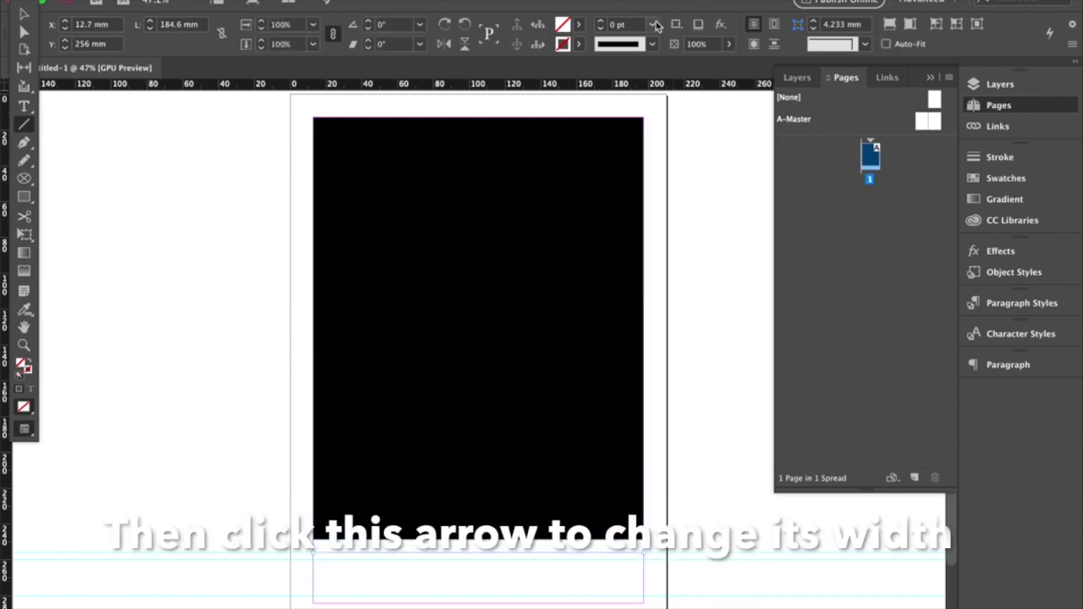
left_click(654, 25)
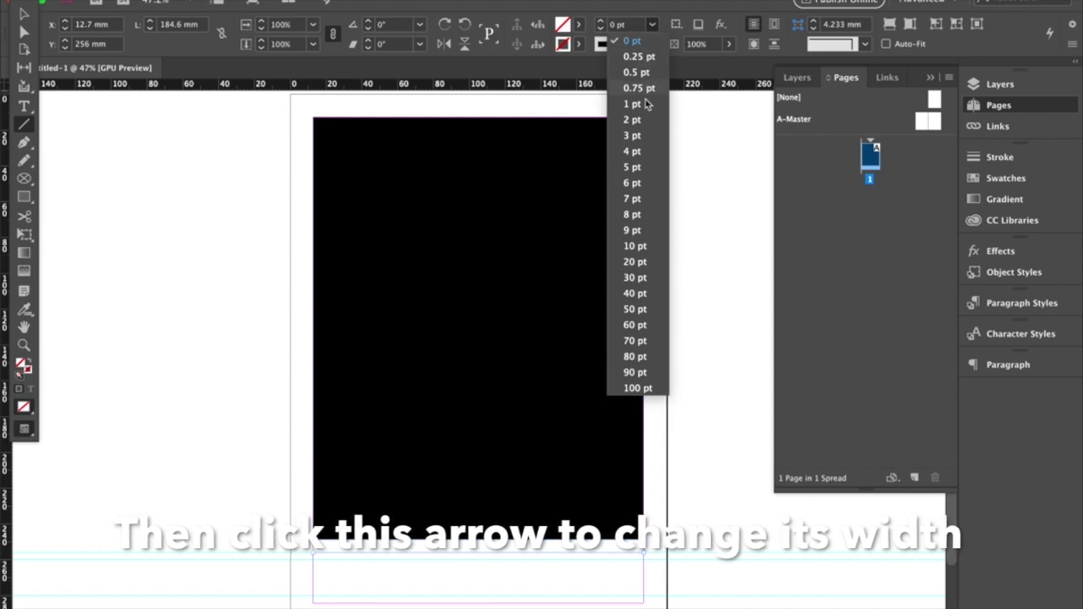
left_click(633, 135)
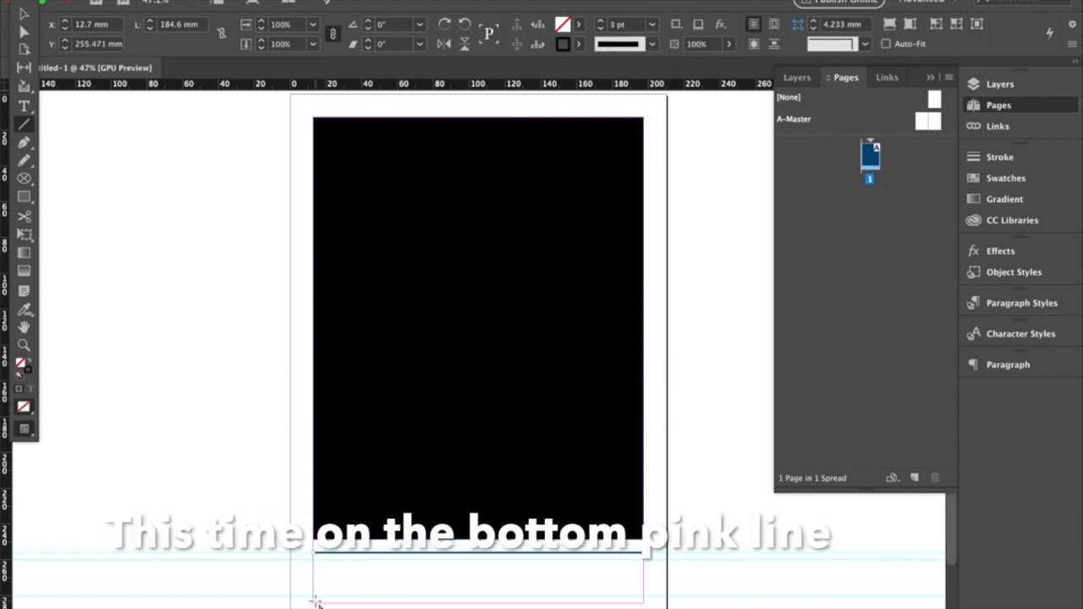
Draw a horizontal line along the page's bottom margin from side to side and give it a 0.5 pt stroke.
left_click_drag(313, 602, 645, 602)
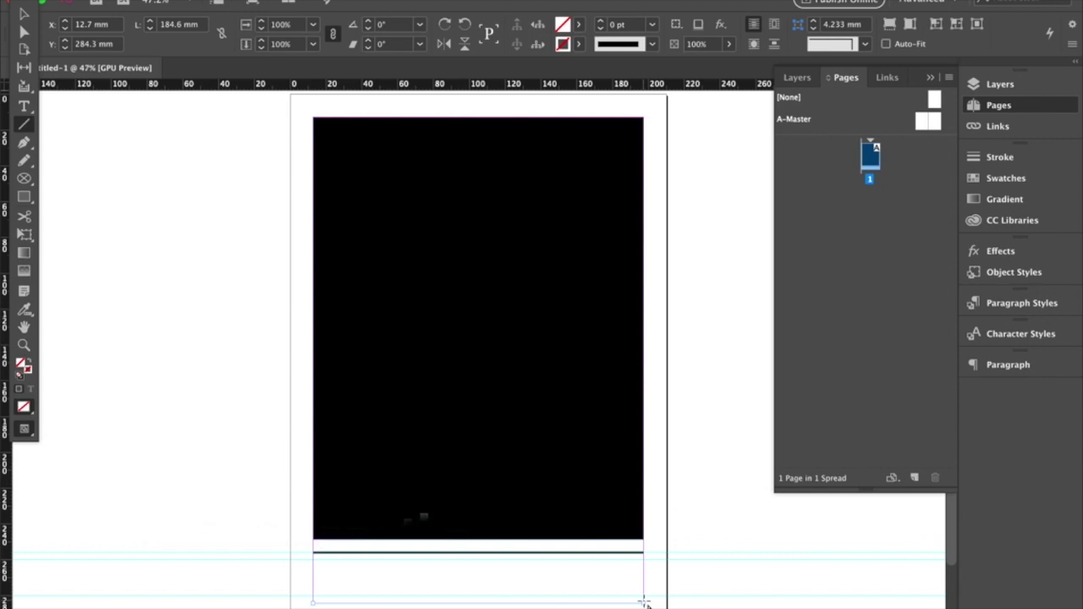
left_click(652, 24)
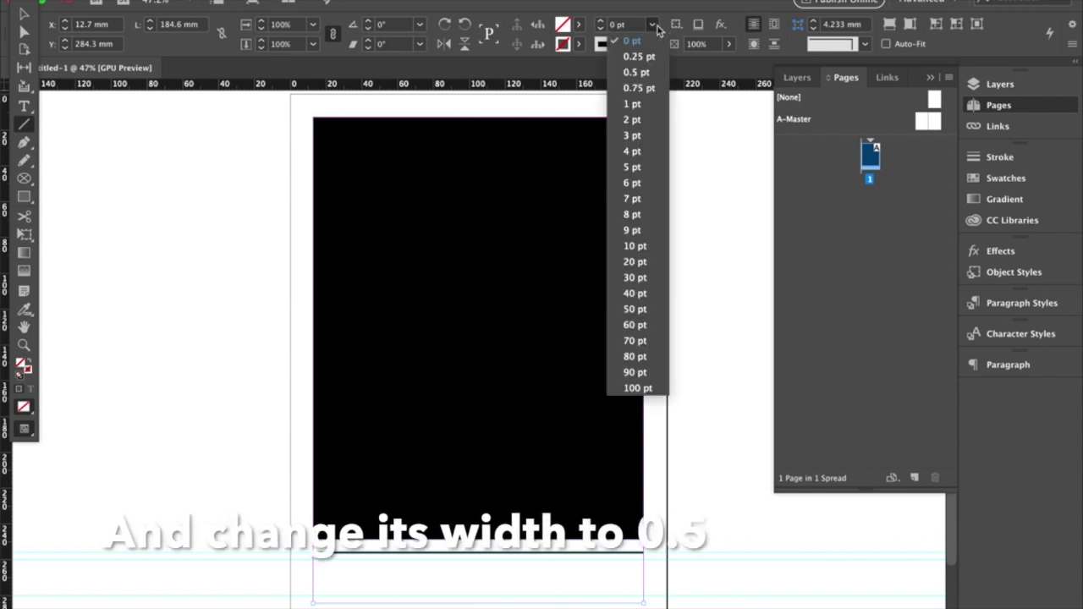
left_click(650, 75)
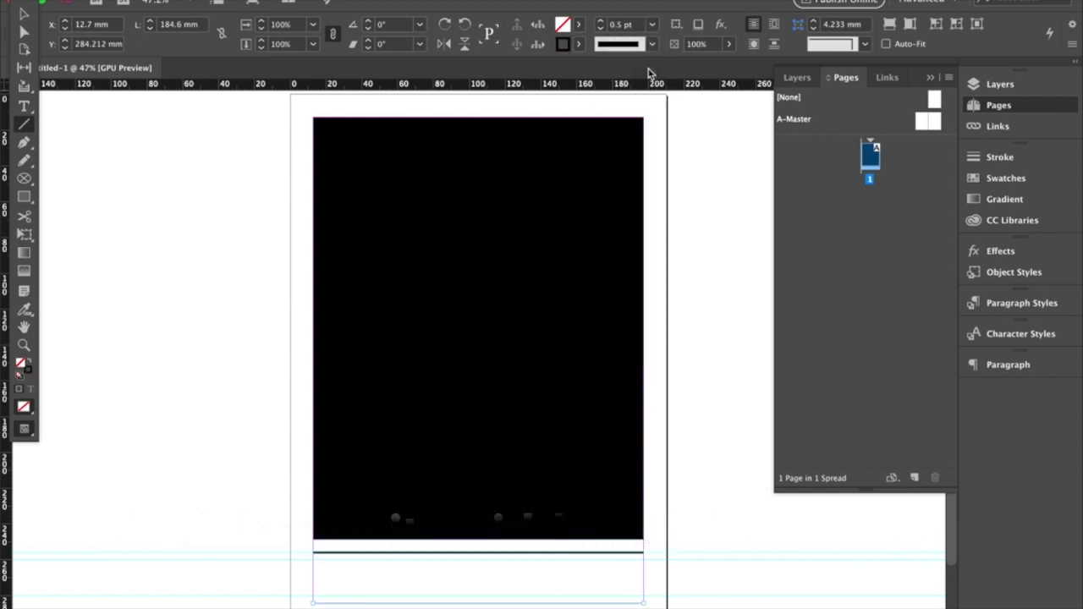
left_click(23, 17)
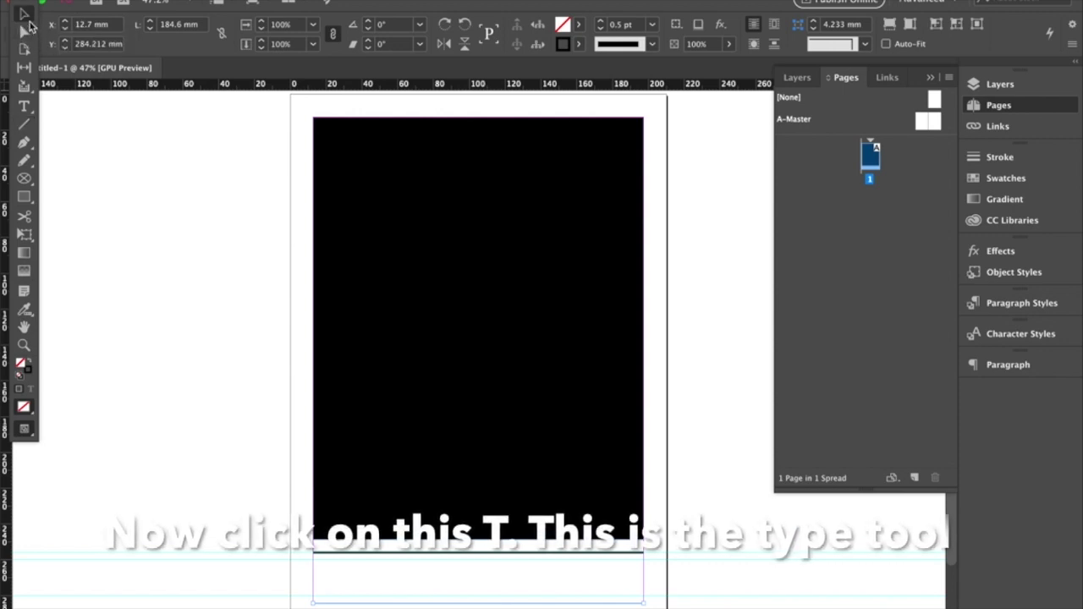
Draw a text frame about 52 by 20 mm between the 260 and 280 mm guides at the left margin, containing "THE MATRIX".
left_click(24, 105)
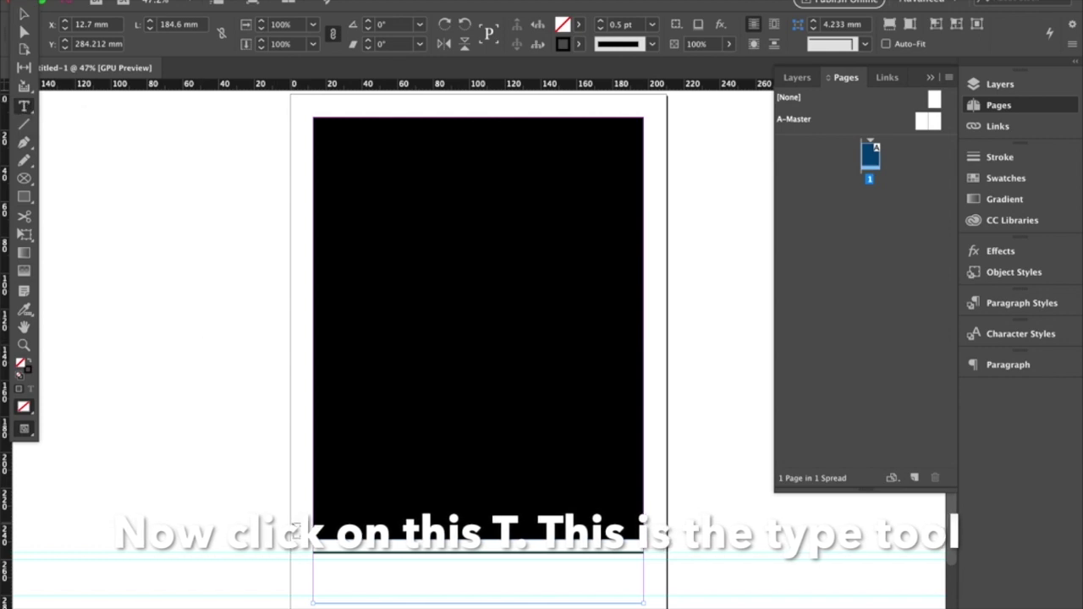
left_click_drag(322, 568, 407, 595)
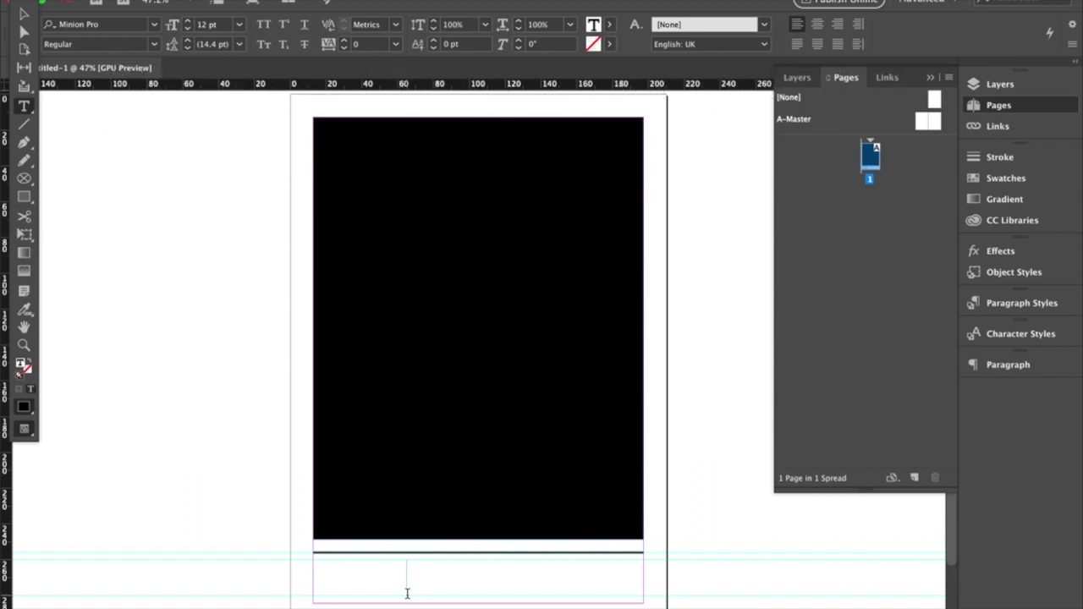
type("THE ")
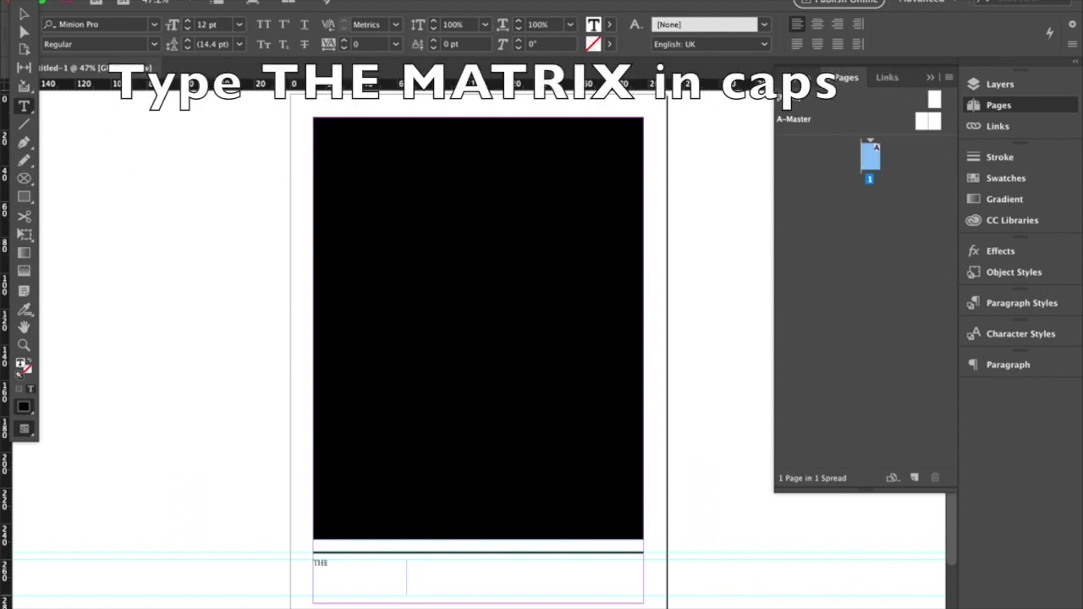
type("MATRIX")
Set the THE MATRIX text in Helvetica Neue Condensed Bold.
left_click_drag(386, 580, 306, 542)
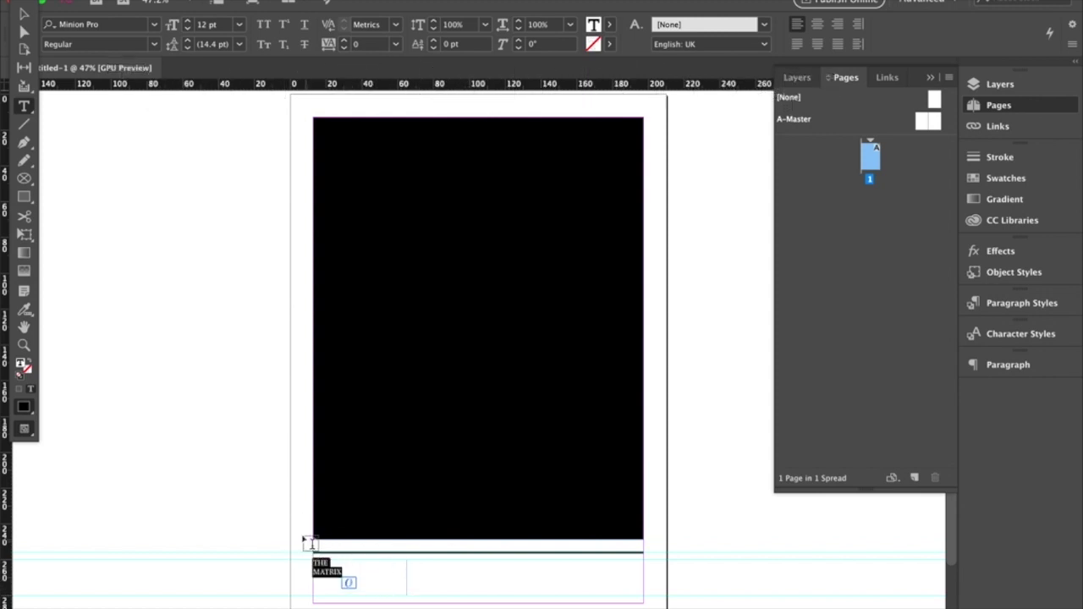
left_click(156, 24)
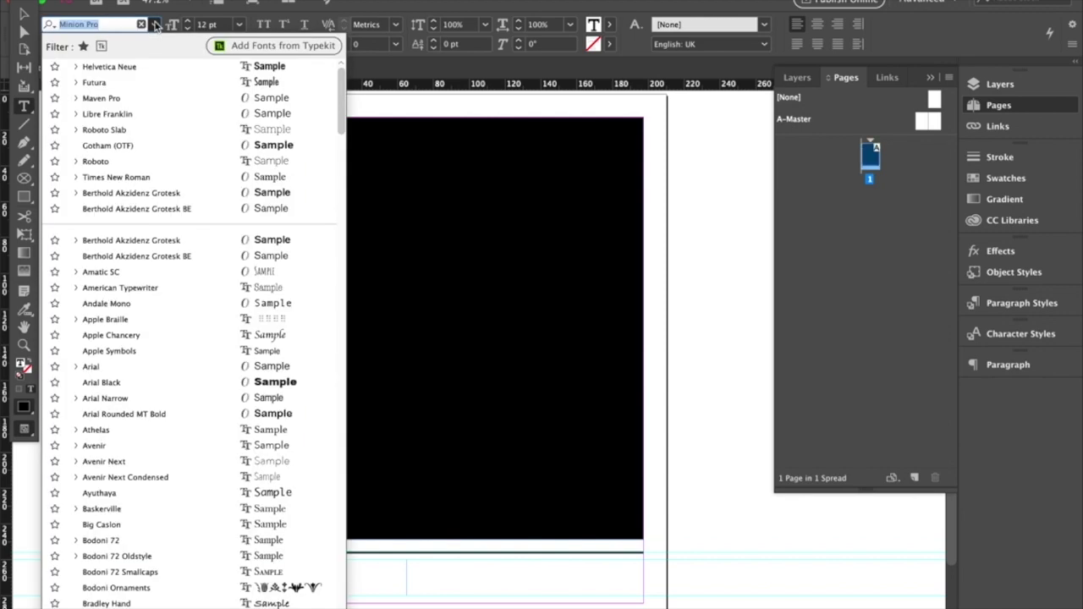
type("helvetica")
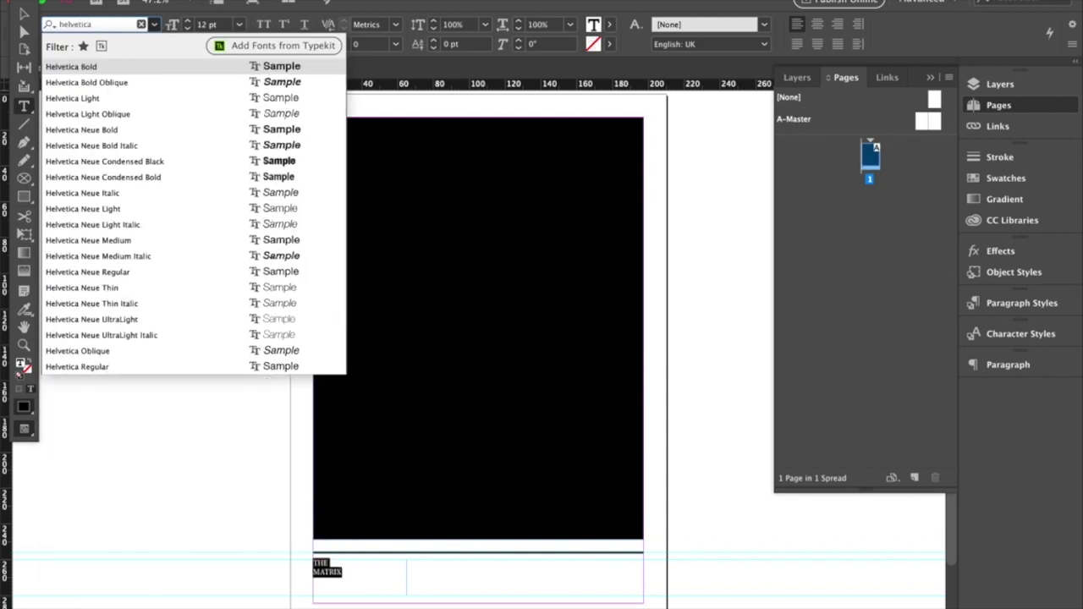
key("Return")
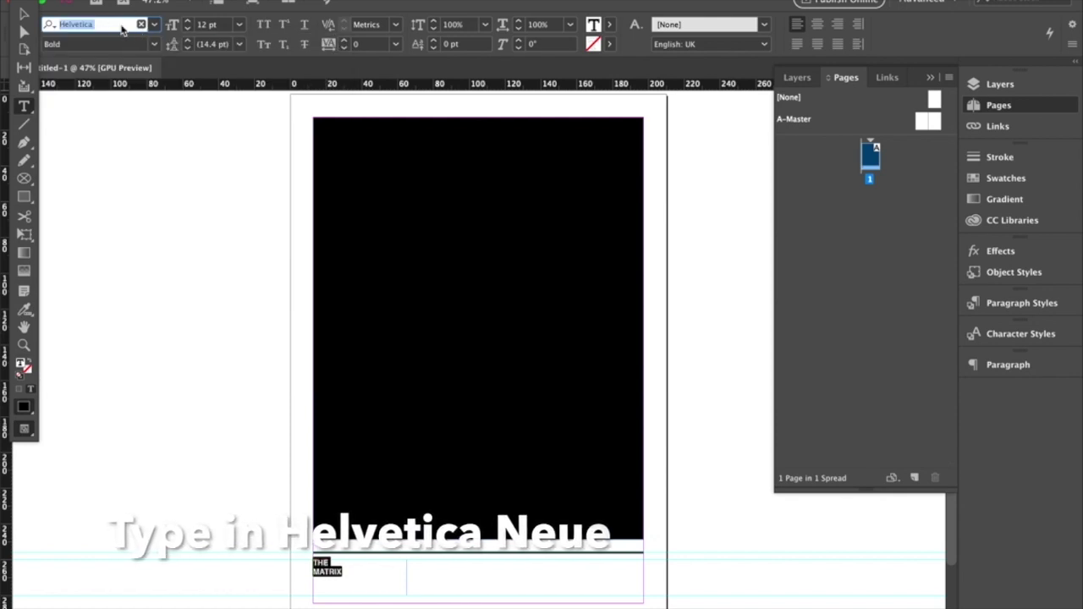
type("He")
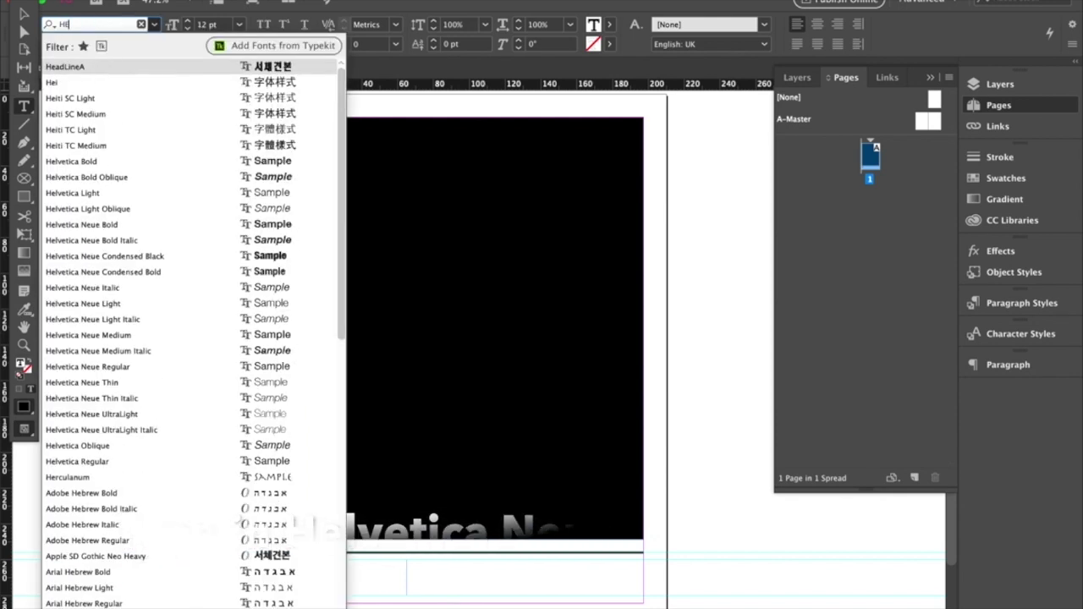
type("lvetica ne")
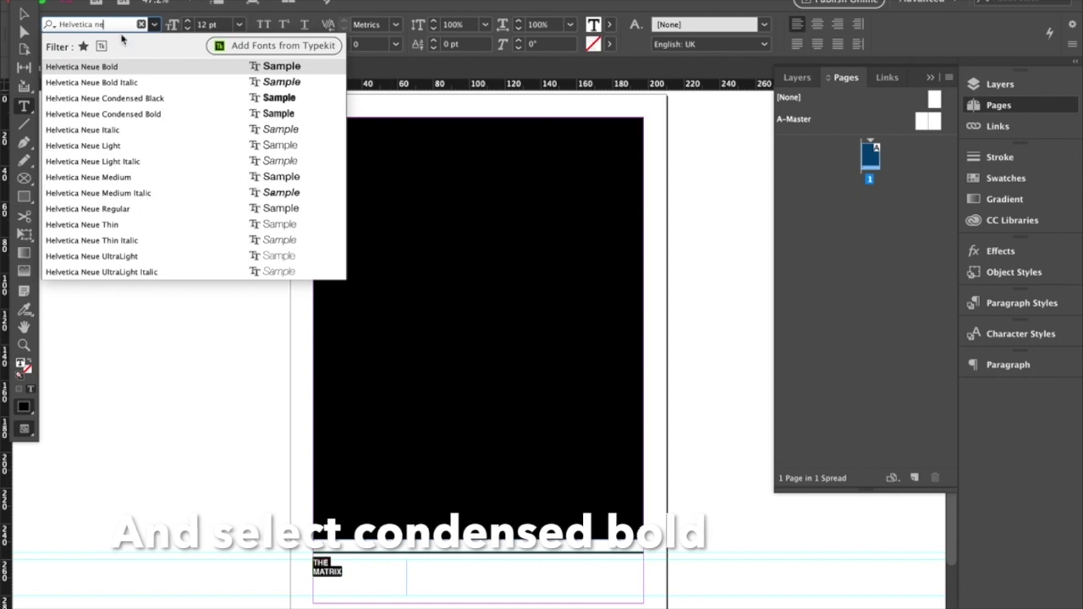
left_click(122, 114)
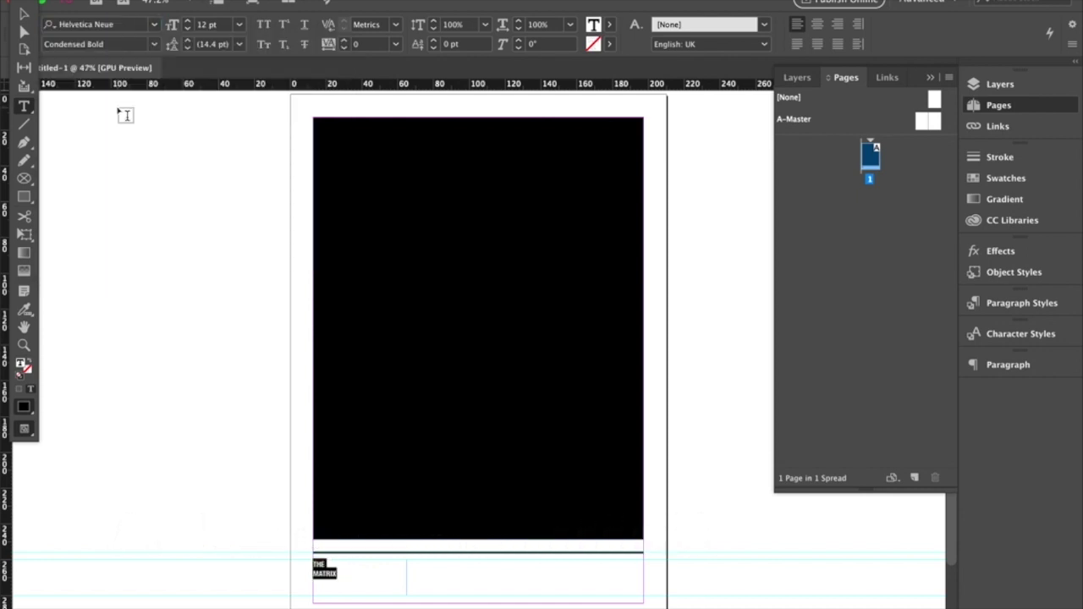
Set the THE MATRIX text to 26 pt with a tracking of 40.
left_click(240, 26)
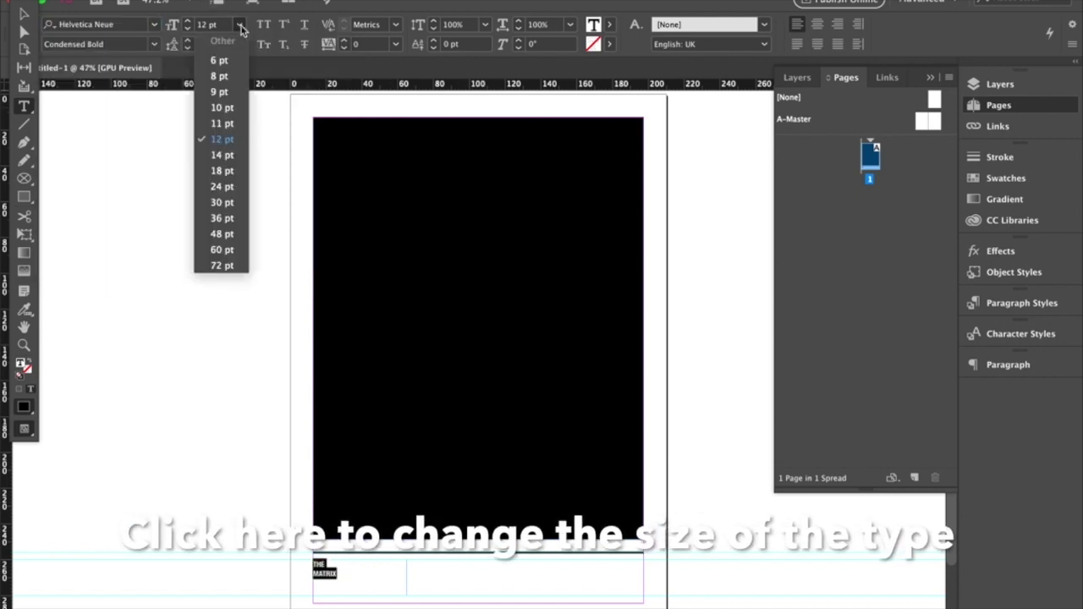
left_click(219, 27)
left_click_drag(220, 30, 184, 32)
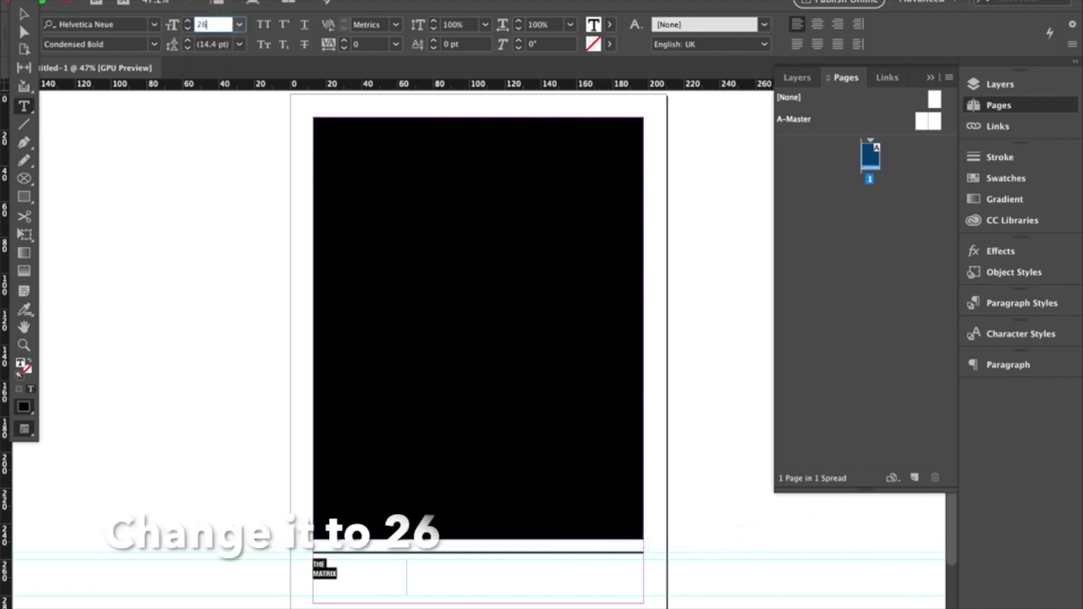
type("26")
key("Return")
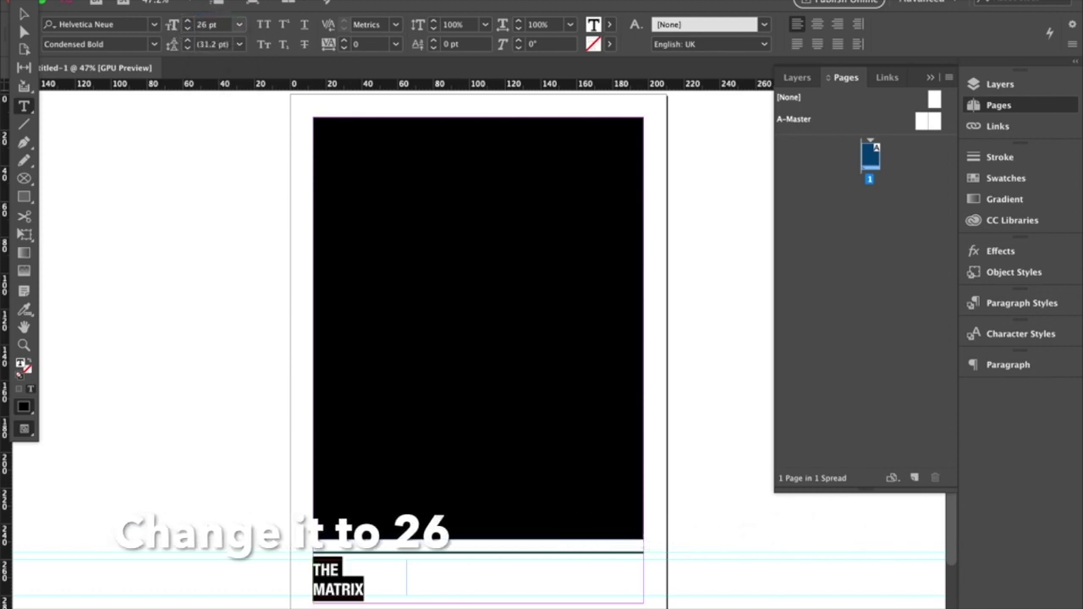
left_click(345, 41)
left_click(346, 41)
left_click(346, 41)
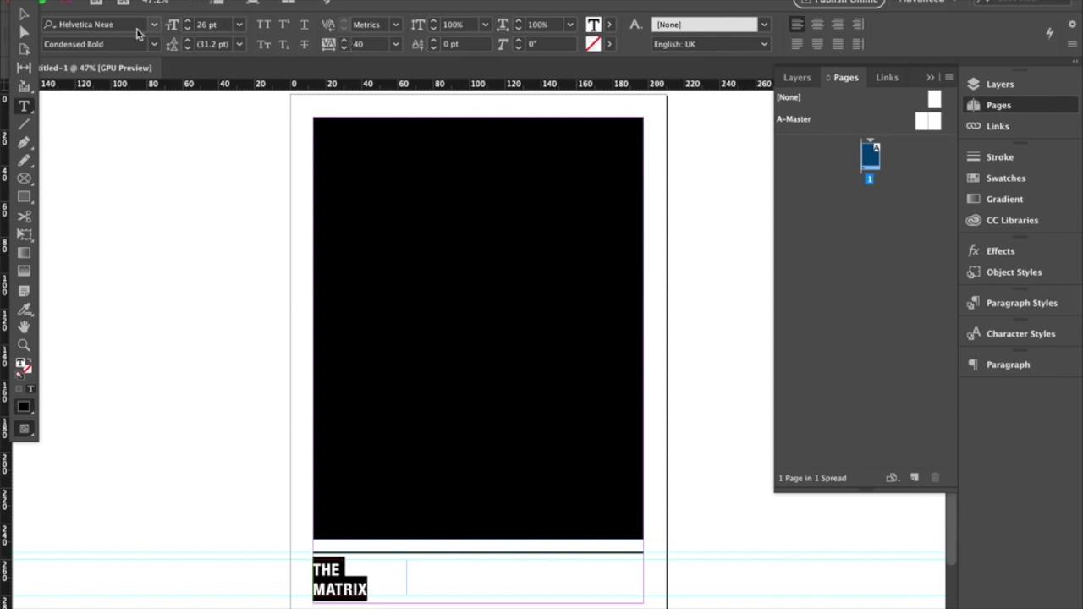
Add a vertical ruler guide at the page's centre, at X 105 mm.
left_click(24, 15)
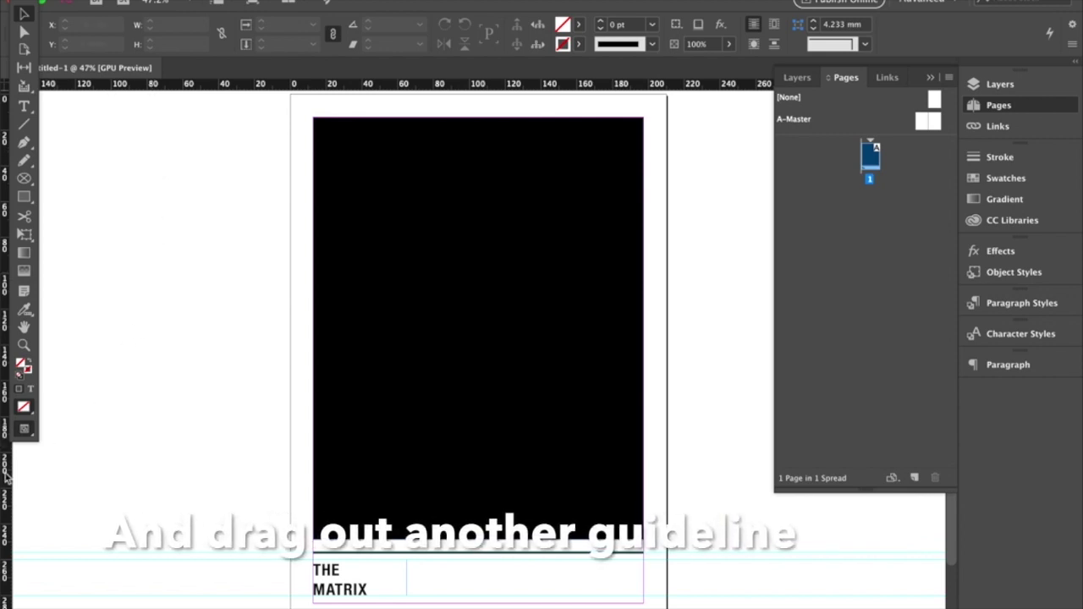
left_click_drag(15, 479, 479, 461)
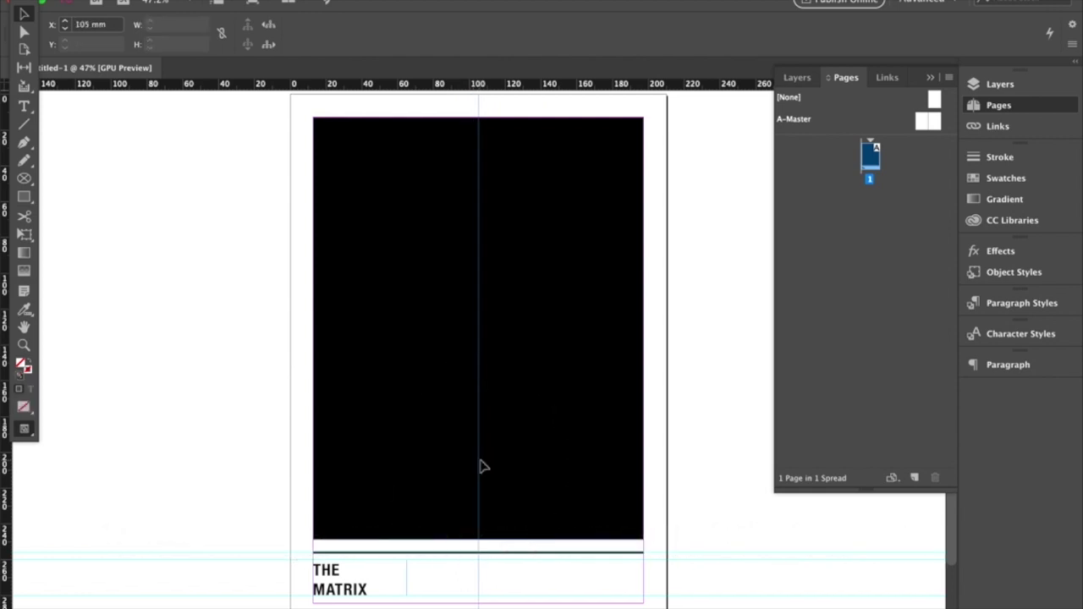
Duplicate the THE MATRIX text frame horizontally so the copy ends at the right margin, at X 145 mm.
scroll(571, 462, "down", 3)
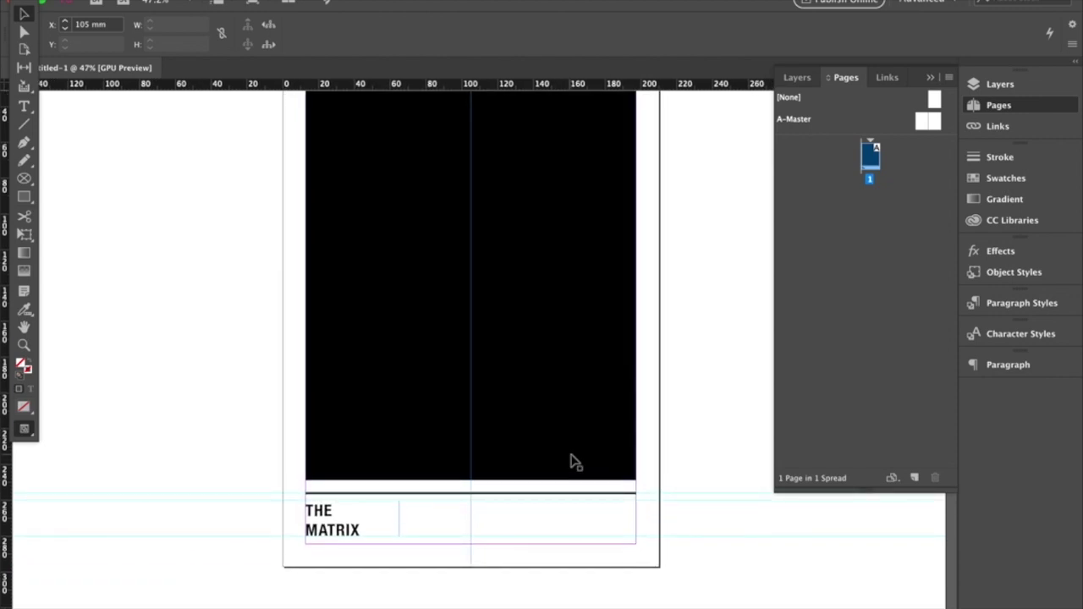
left_click(28, 111)
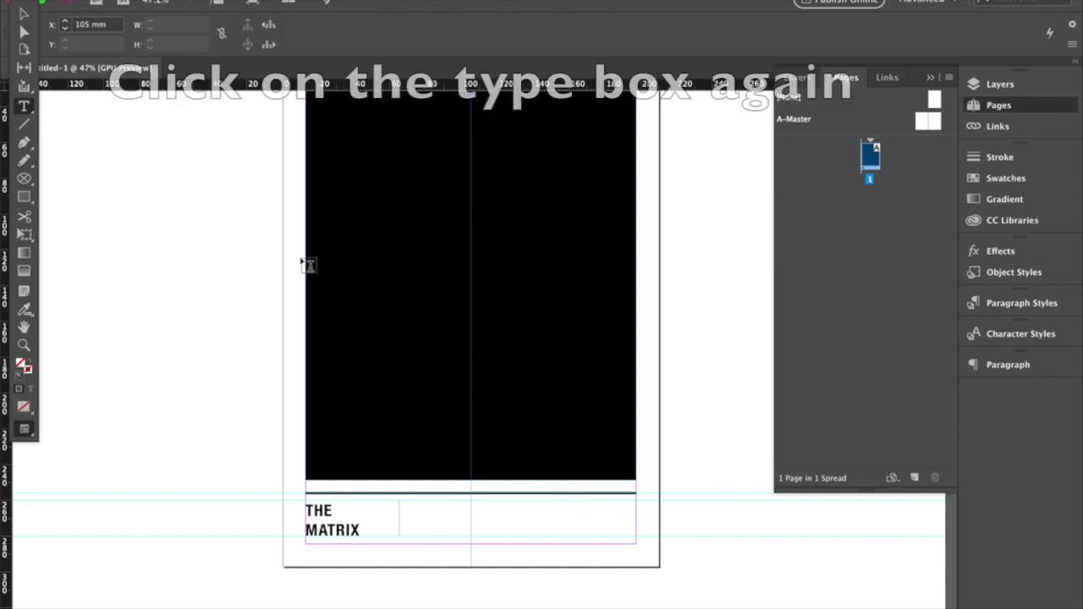
left_click(24, 15)
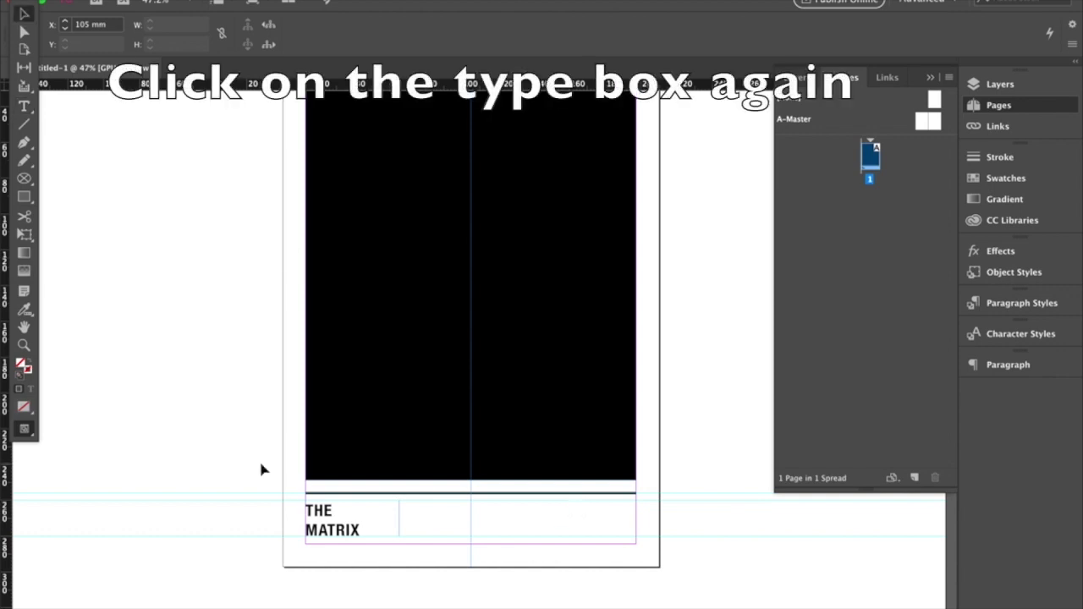
left_click(322, 517)
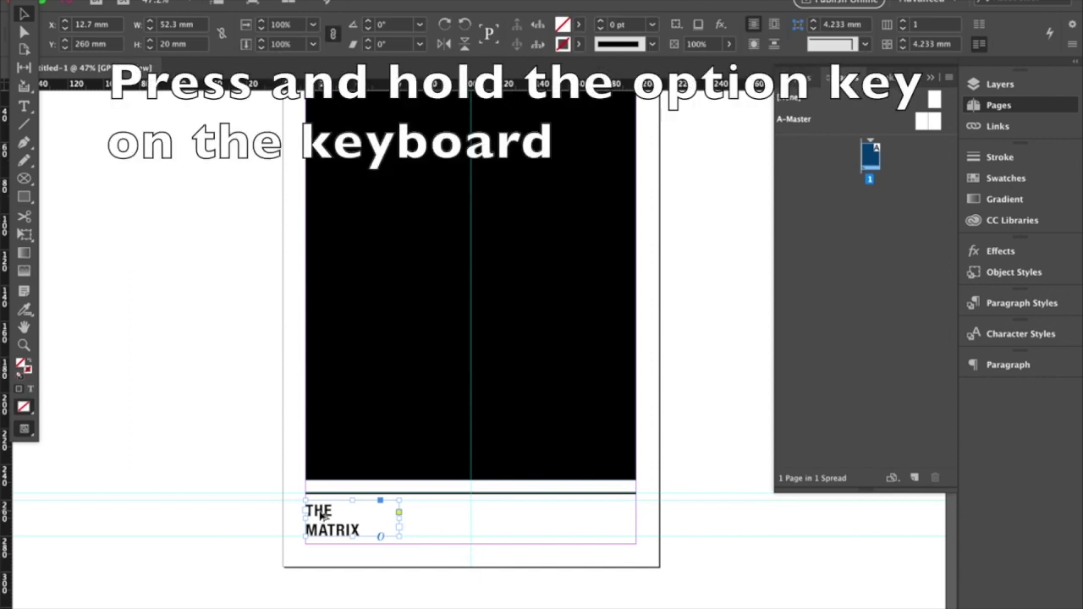
left_click_drag(322, 516, 559, 517)
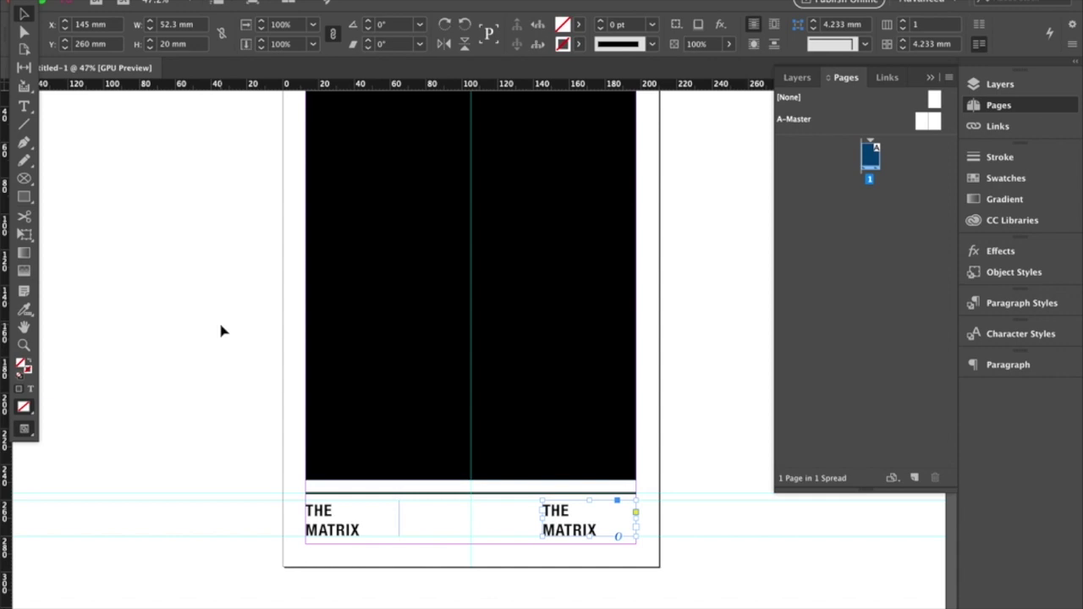
Replace the duplicated frame's text with "07." and align it right.
left_click(27, 110)
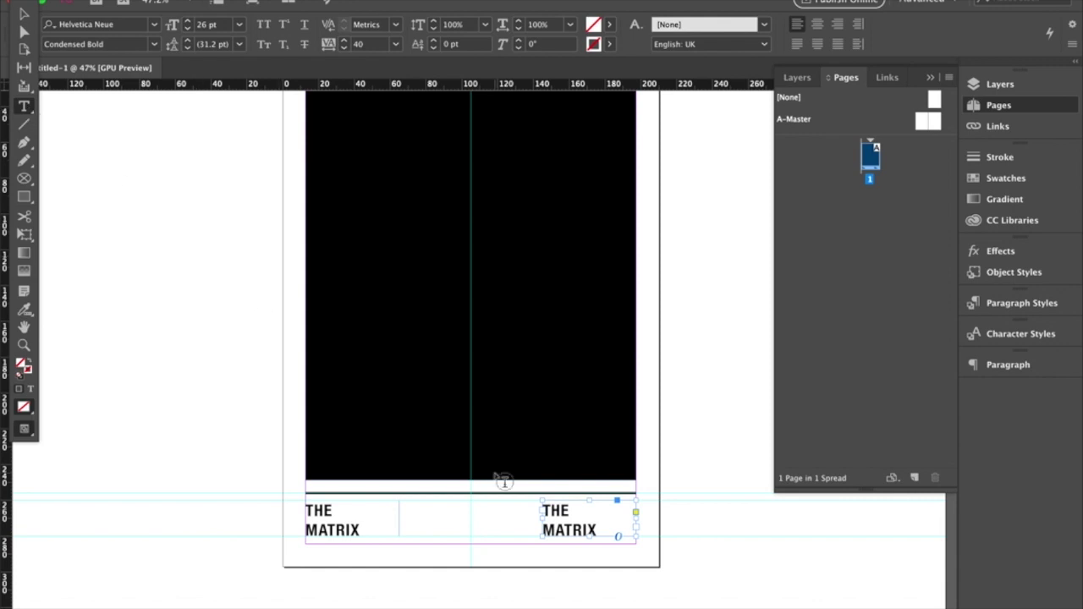
left_click_drag(597, 526, 541, 506)
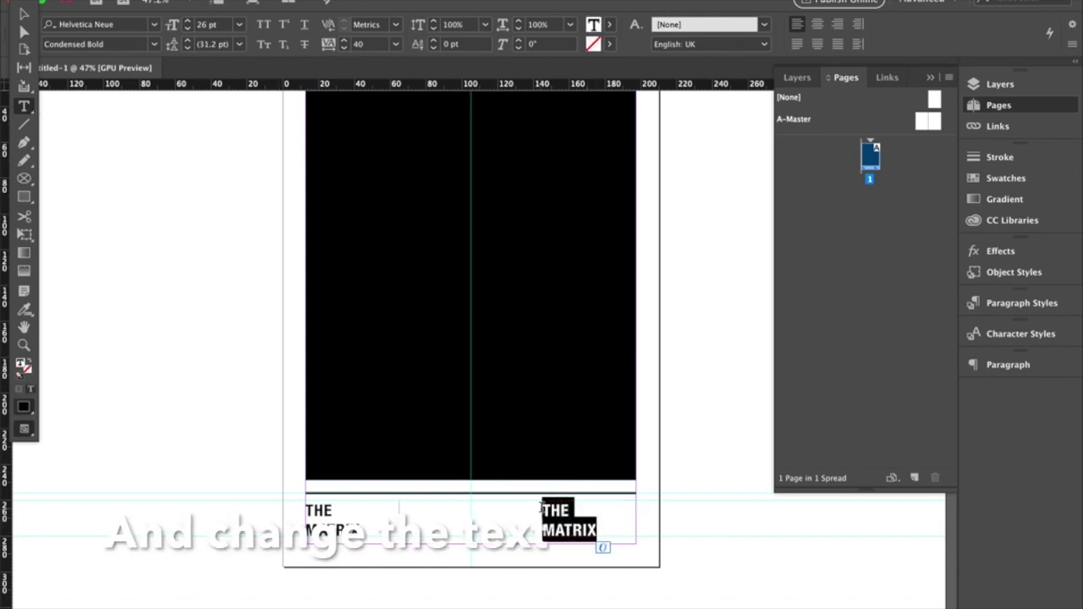
type("07.")
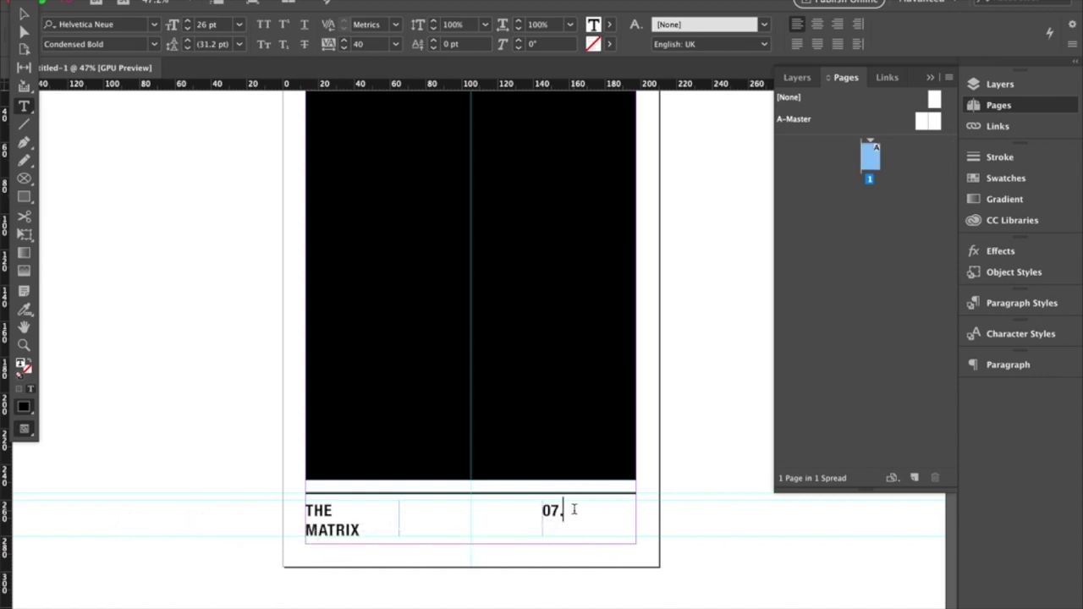
left_click_drag(572, 509, 542, 509)
left_click(838, 25)
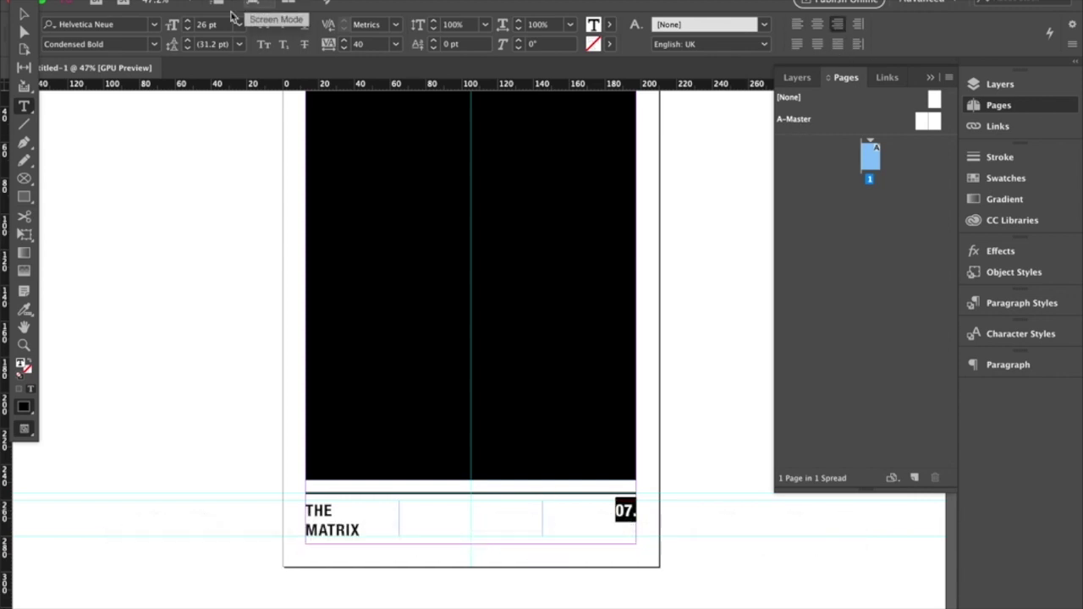
Copy and paste the "07." text frame, placing the copy just below the original number against the right margin.
left_click(25, 15)
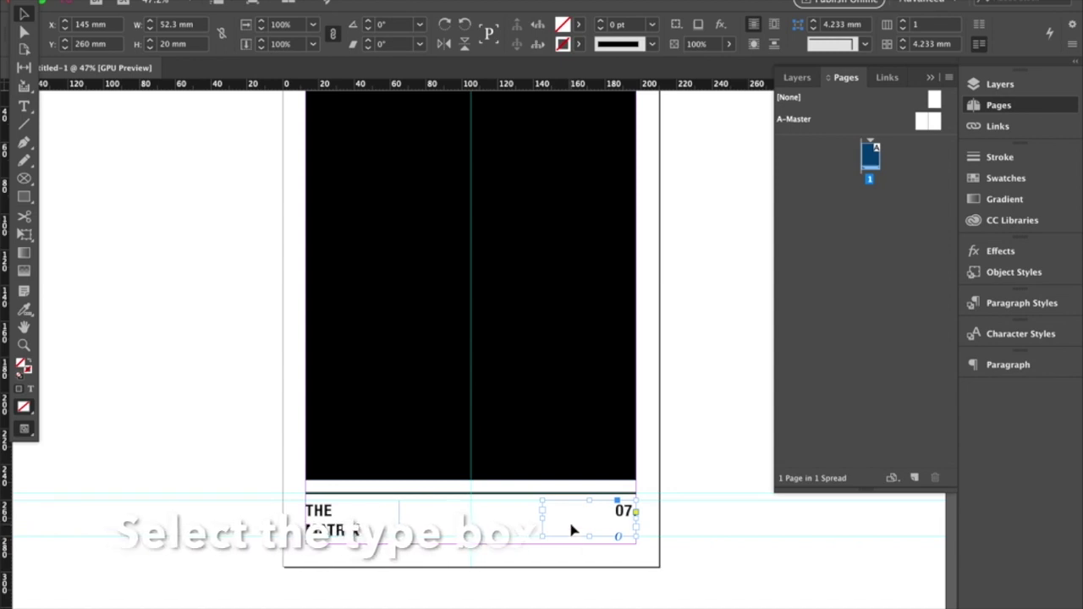
key("super+c")
key("super+v")
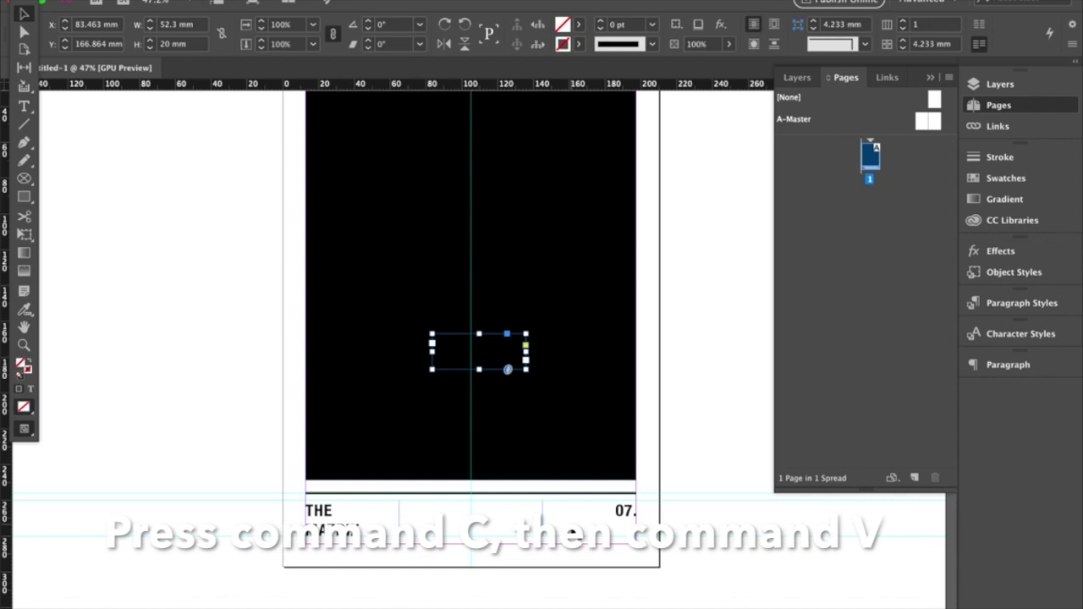
left_click_drag(498, 360, 615, 552)
Replace the text in the lower "07." frame with "sunshinedesign.com".
left_click(24, 106)
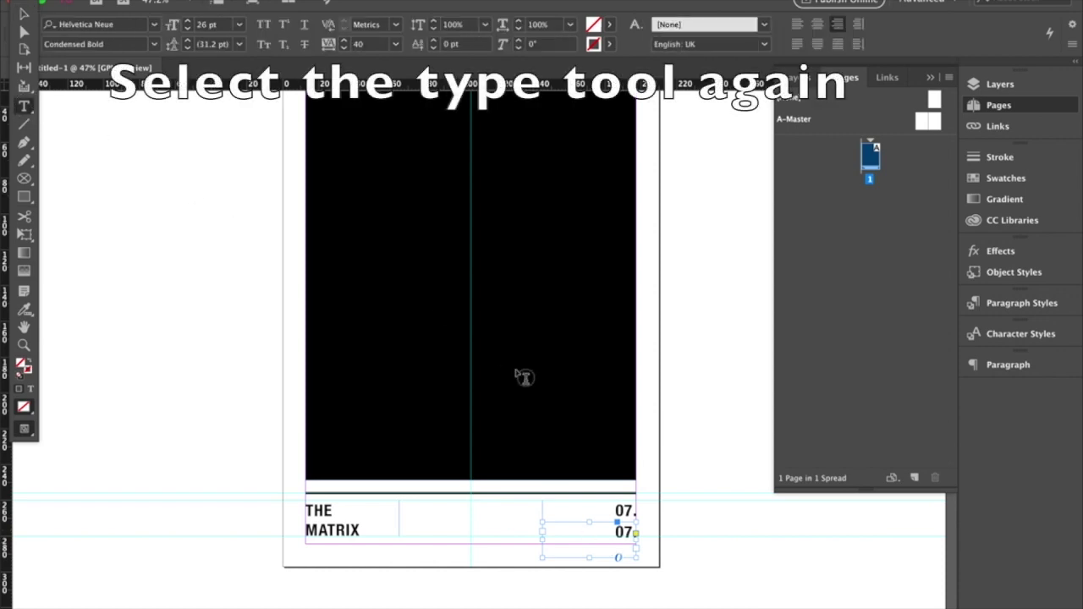
left_click_drag(610, 531, 643, 531)
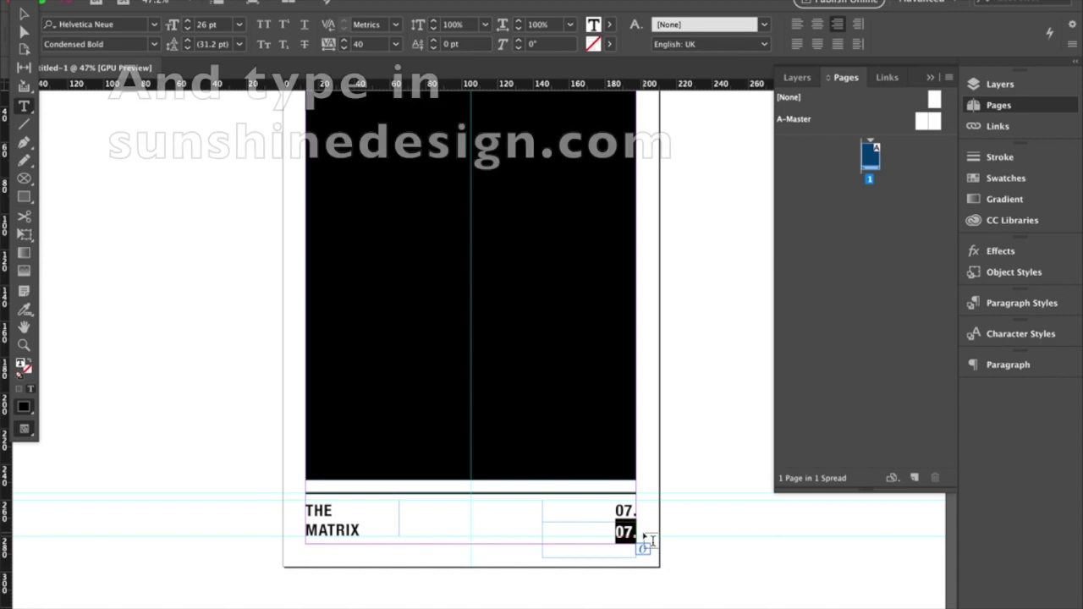
type("sunshinedesig")
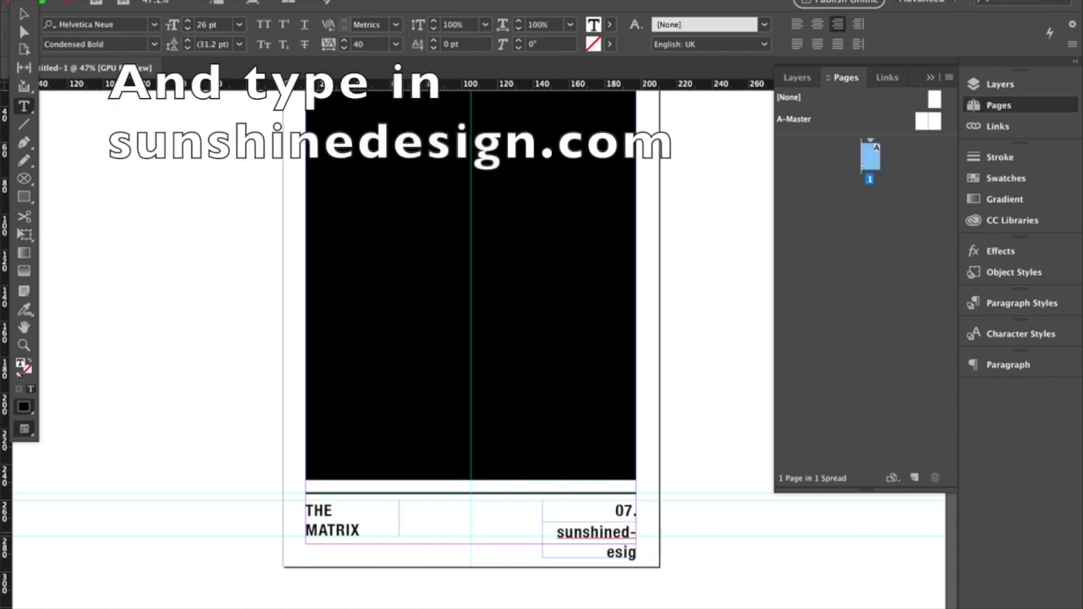
type("n.com")
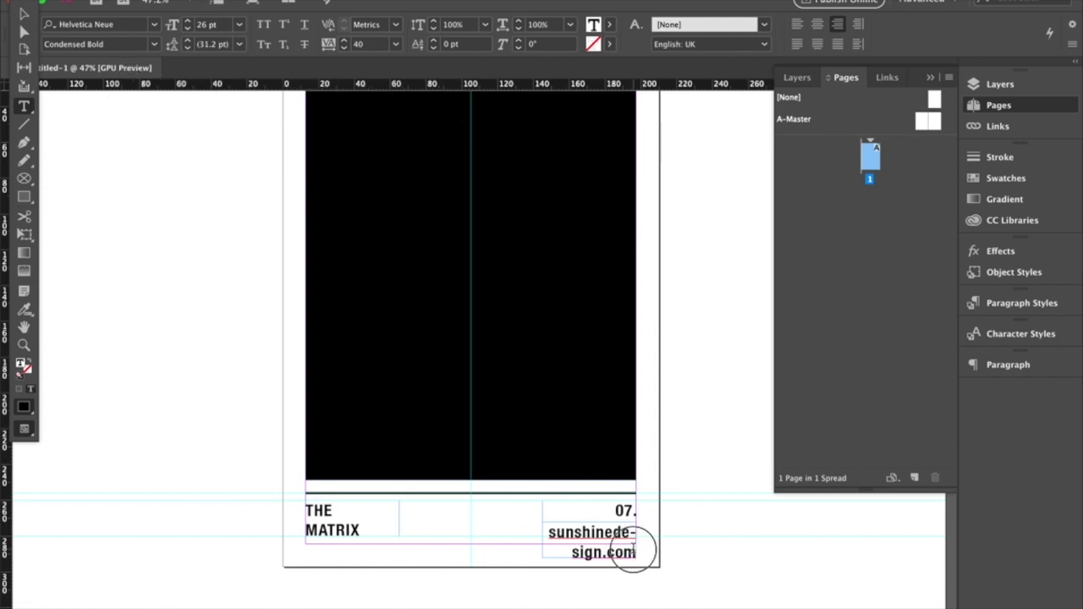
Set the "sunshinedesign.com" text to 8 pt with the Regular font style.
left_click_drag(633, 552, 546, 531)
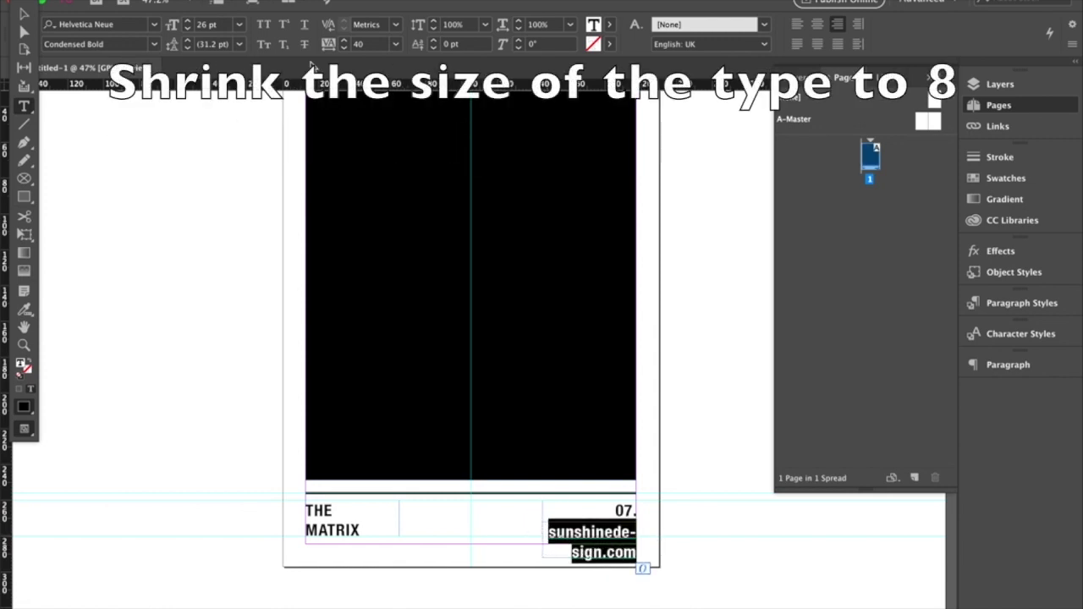
left_click(225, 25)
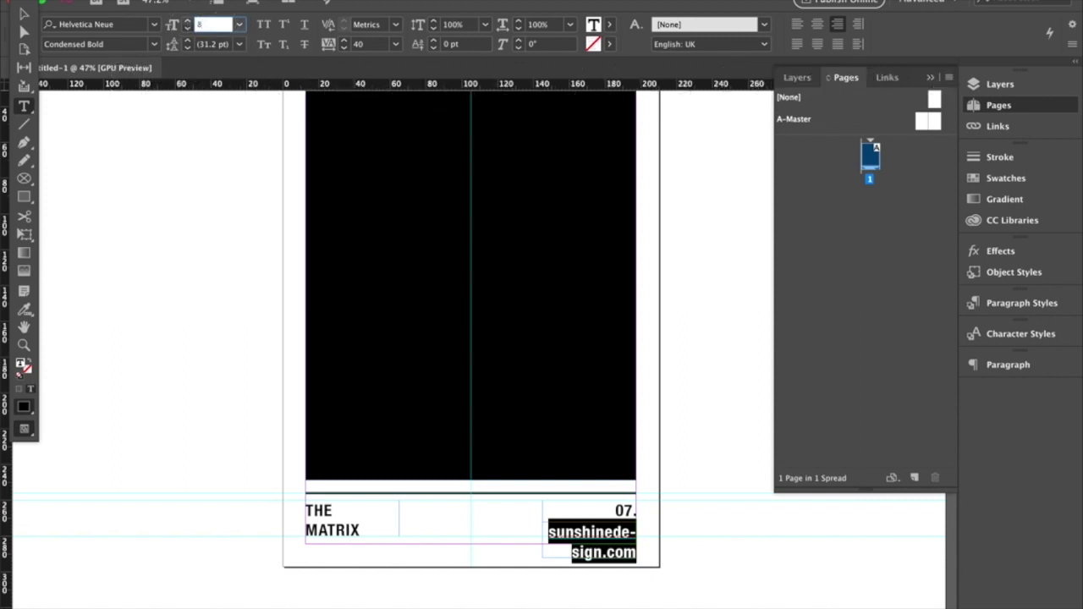
key("Return")
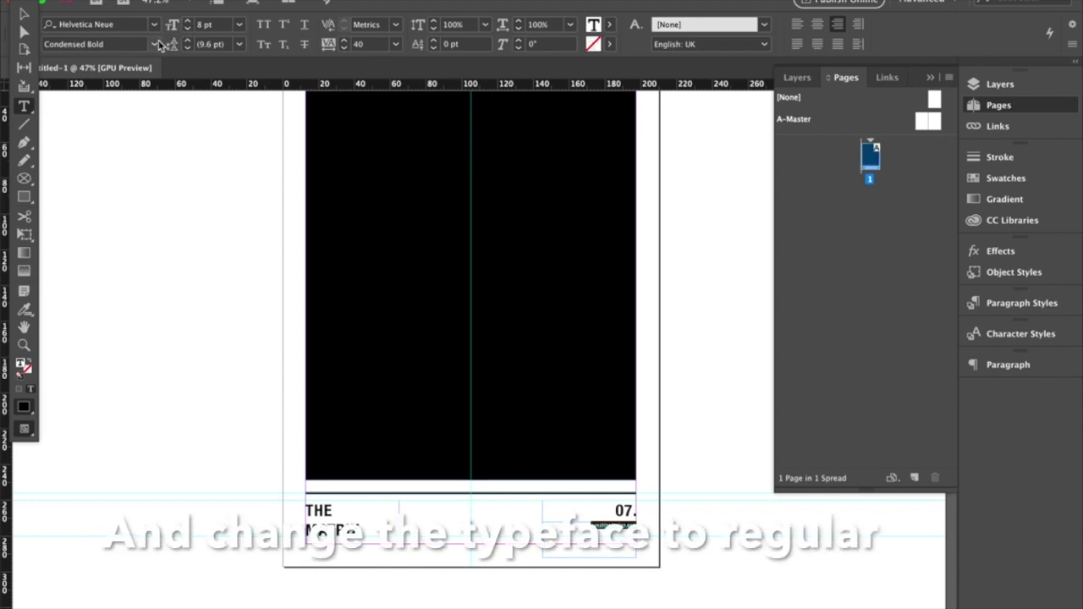
left_click(154, 44)
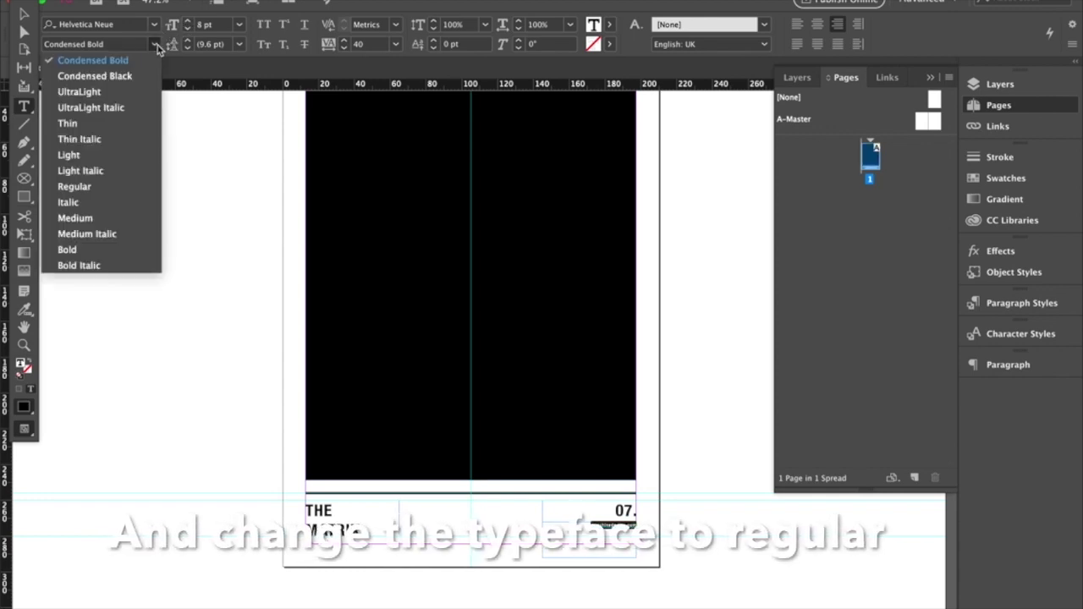
left_click(107, 187)
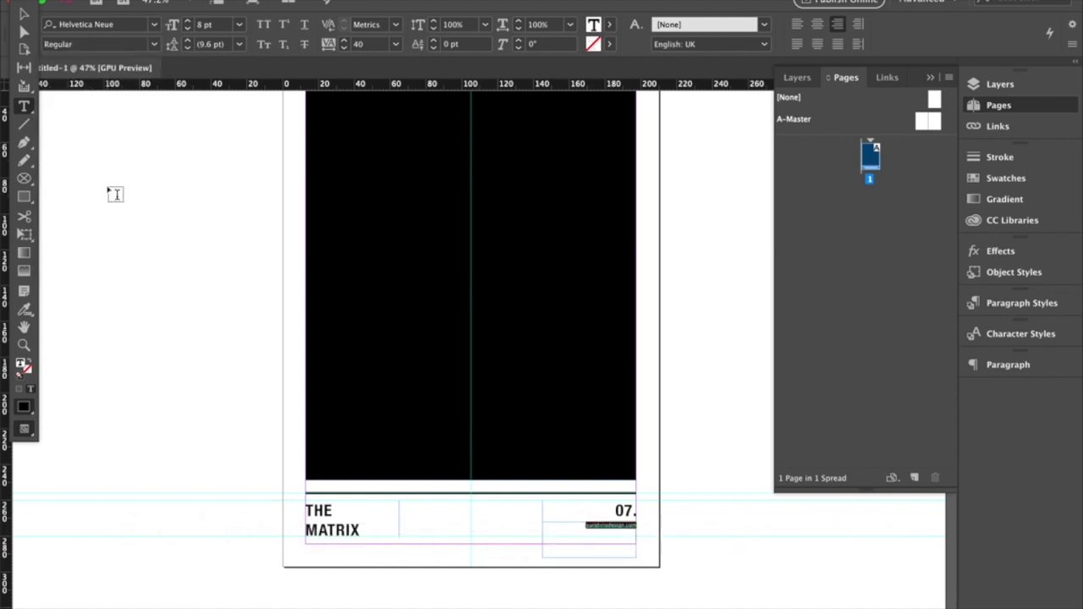
Move the "sunshinedesign.com" text frame straight down until its text rests on the lower horizontal guide, then deselect the frame.
left_click(25, 16)
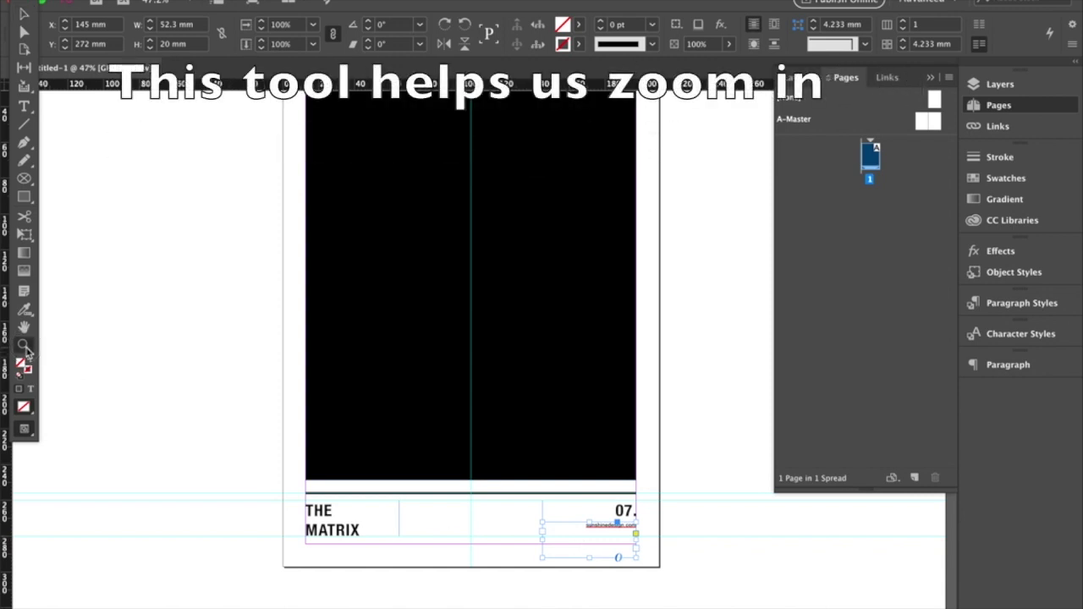
left_click(552, 517)
left_click(553, 517)
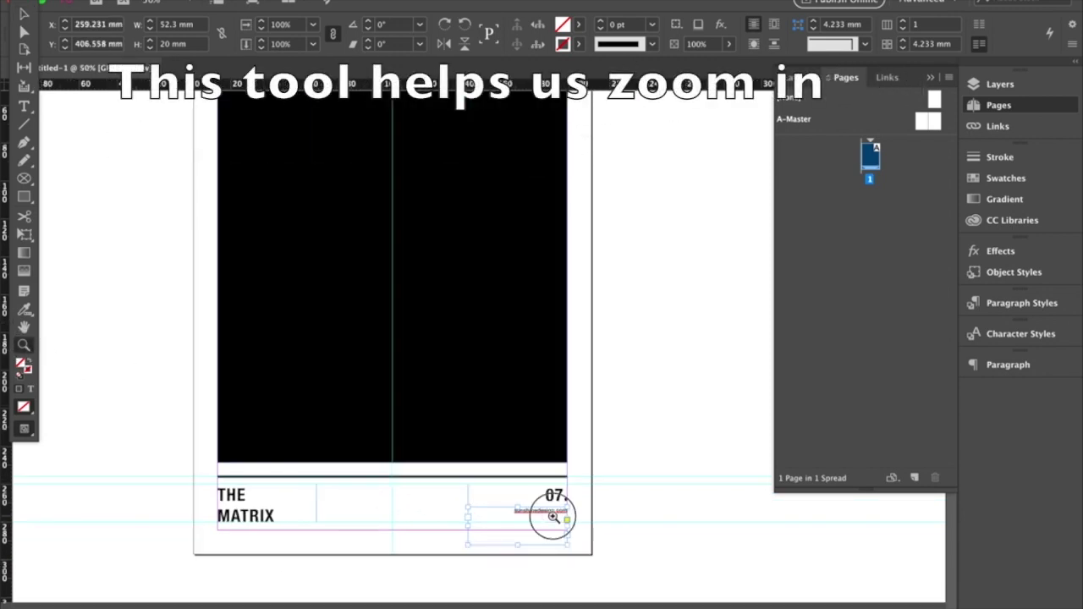
left_click(553, 517)
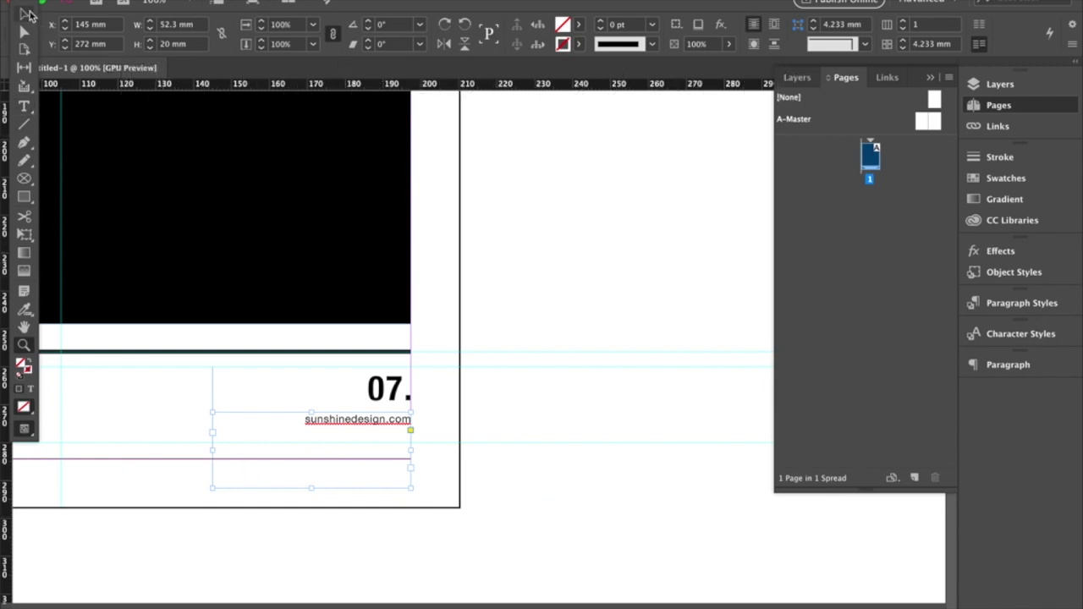
left_click(26, 14)
left_click_drag(281, 442, 285, 462)
left_click(513, 445)
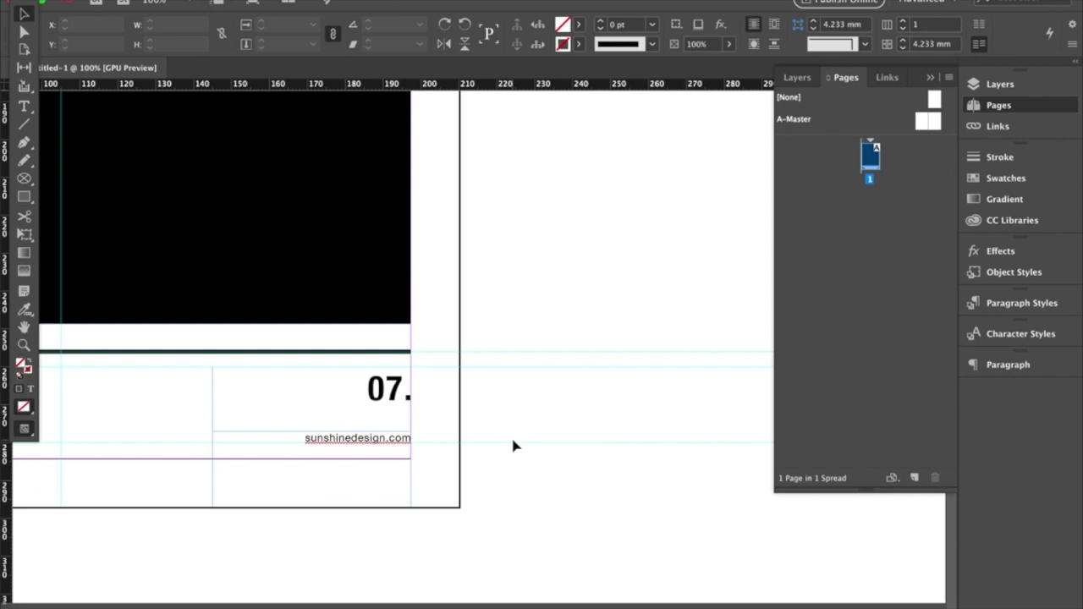
Examine the whole poster layout, checking it in preview without guides and frame edges before returning to the normal view.
scroll(513, 445, "left", 8)
scroll(514, 446, "up", 1)
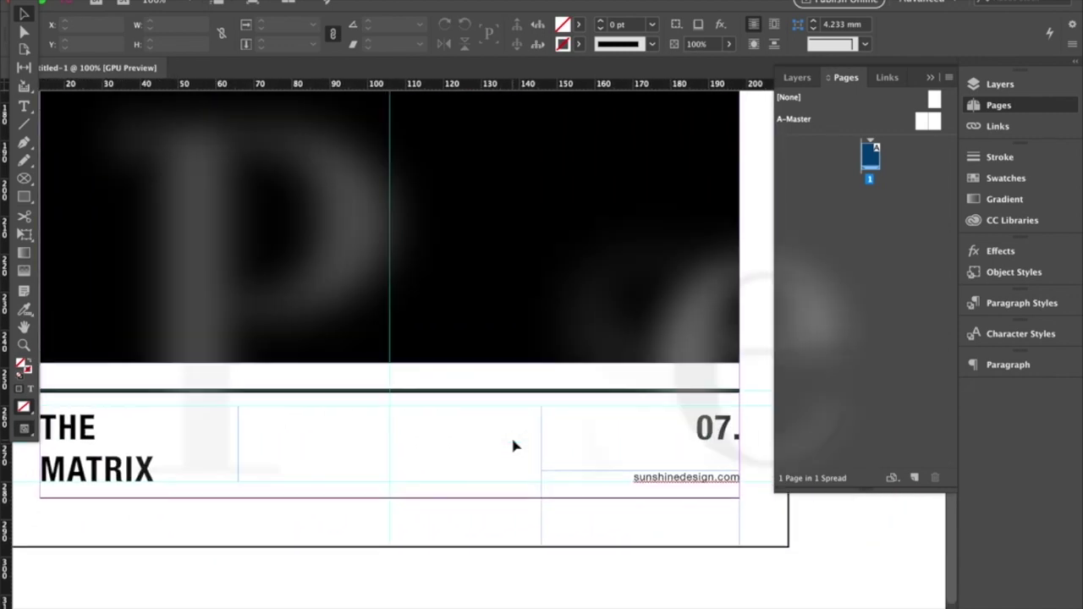
scroll(514, 446, "left", 1)
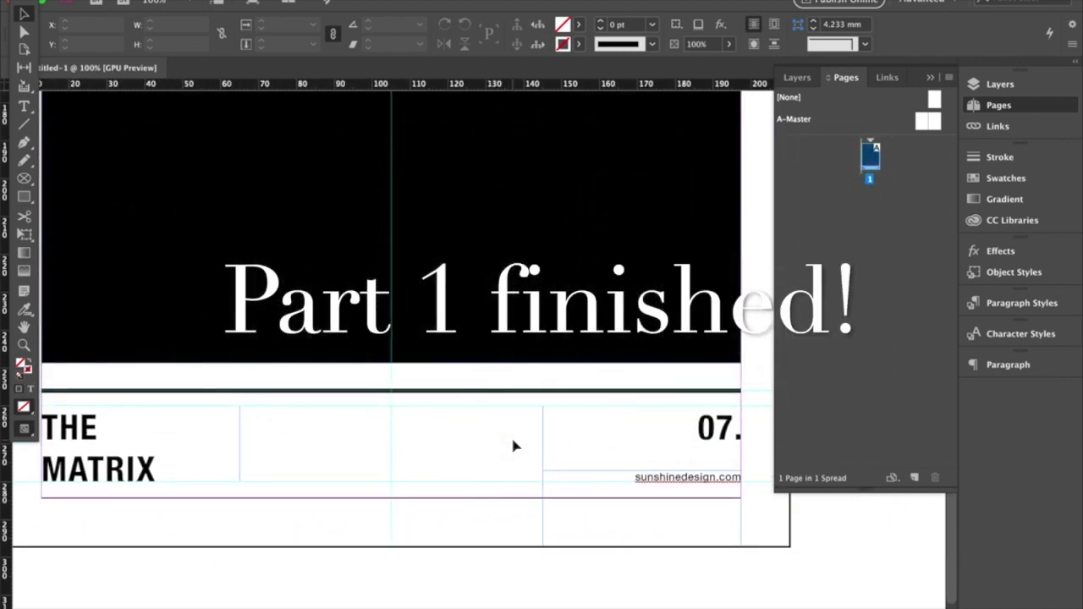
key("super+minus")
key("super+minus")
key("super+minus")
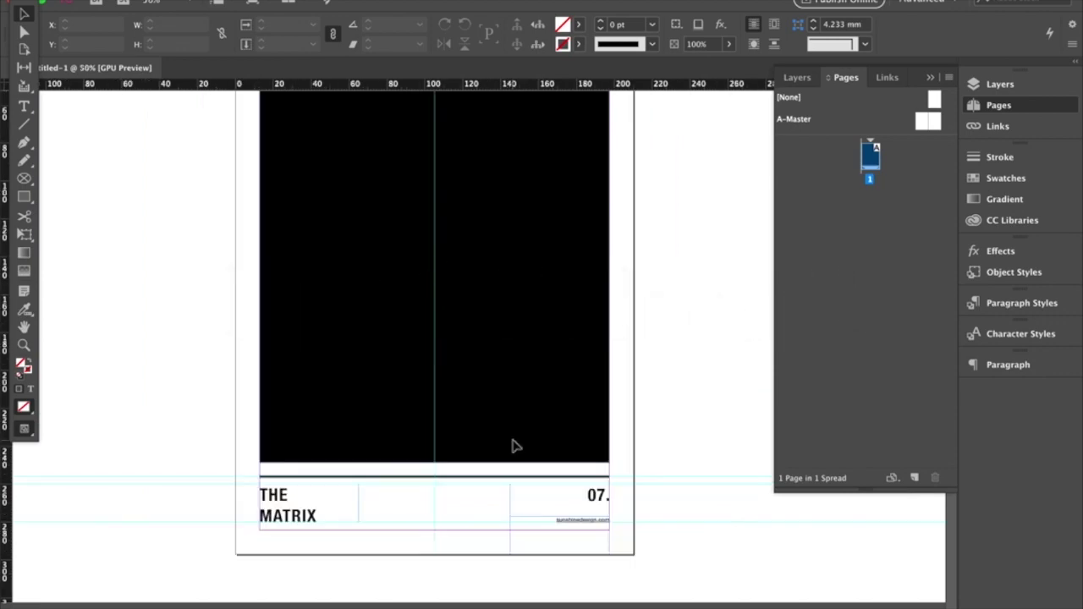
key("super+equal")
scroll(514, 446, "right", 5)
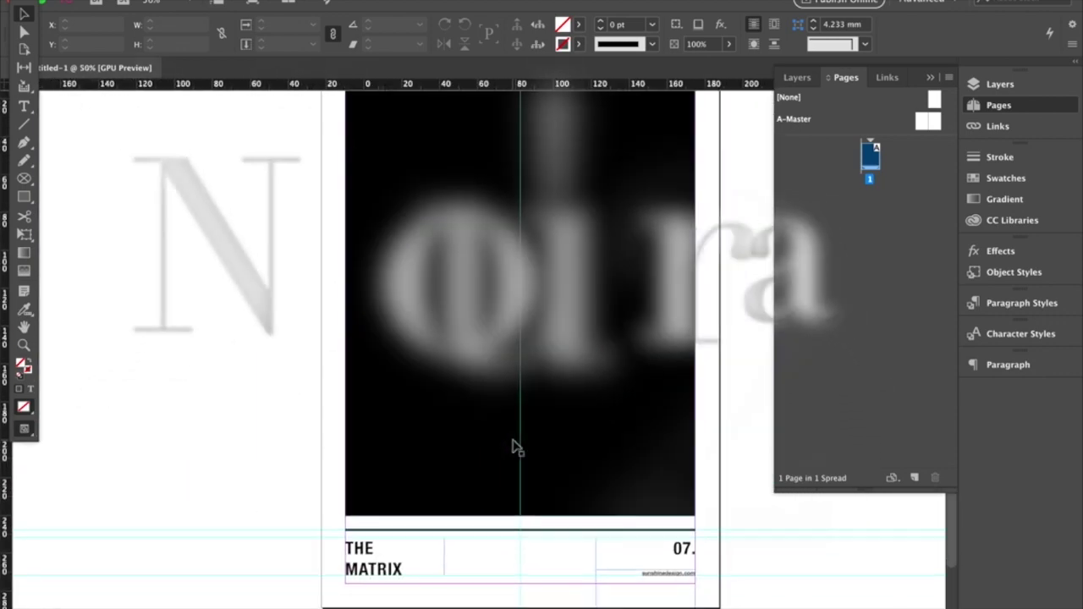
scroll(514, 447, "down", 2)
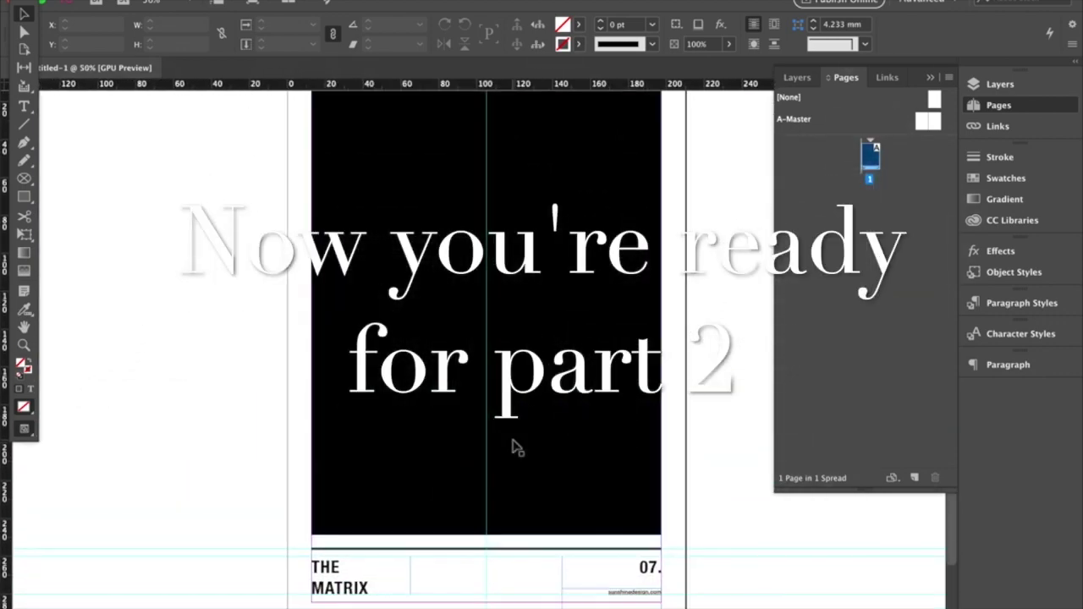
scroll(514, 446, "up", 1)
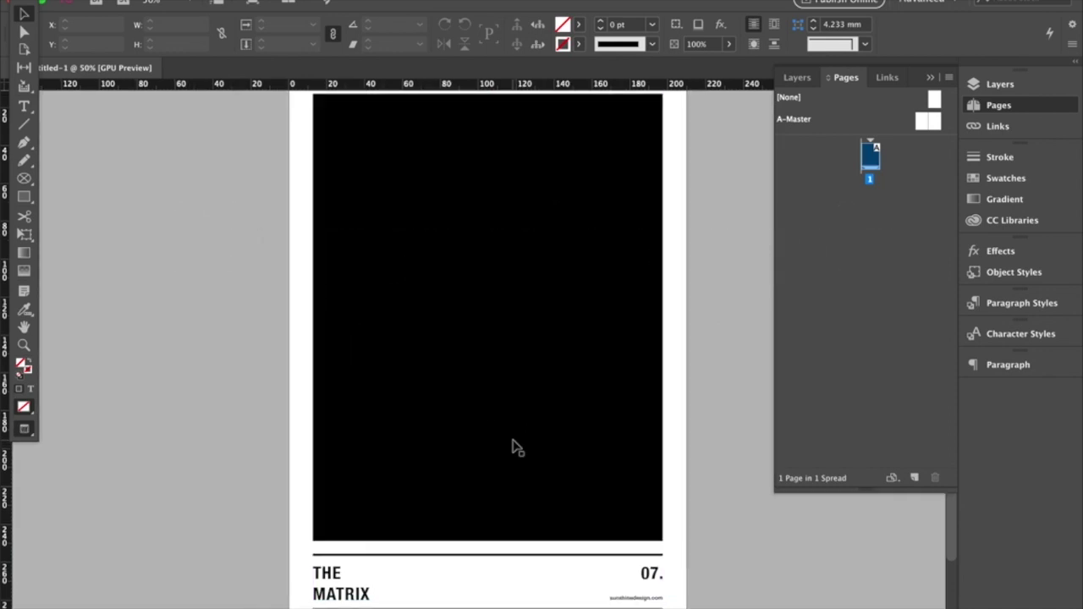
scroll(514, 446, "down", 1)
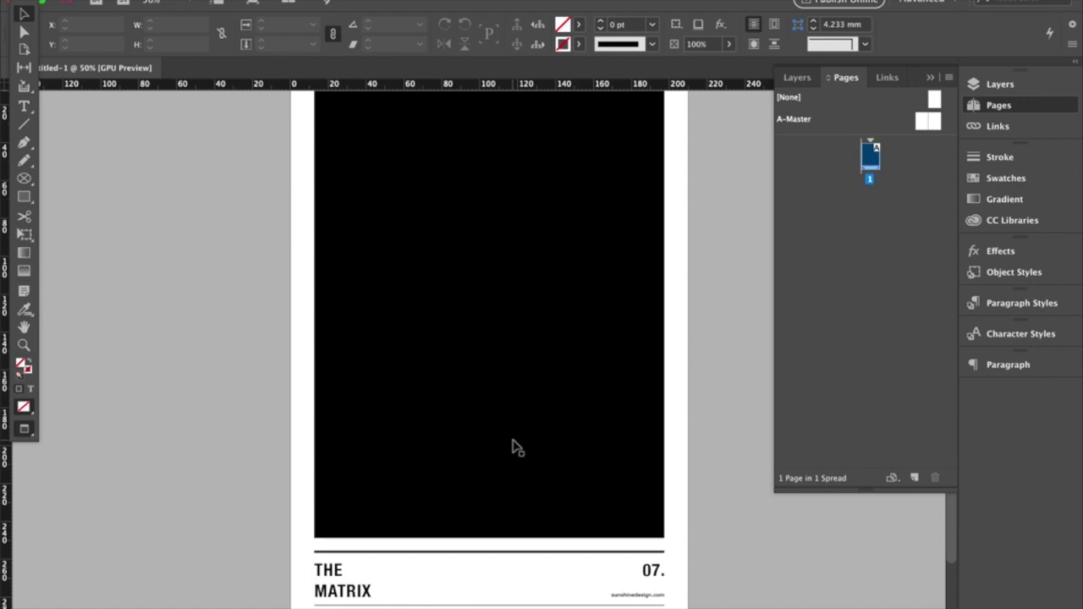
key("w")
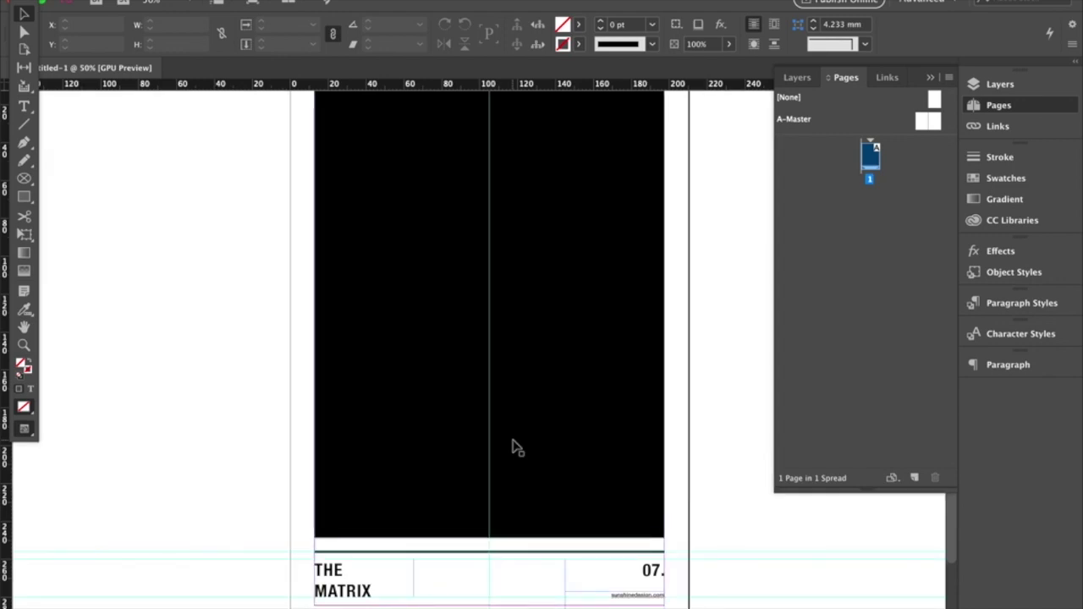